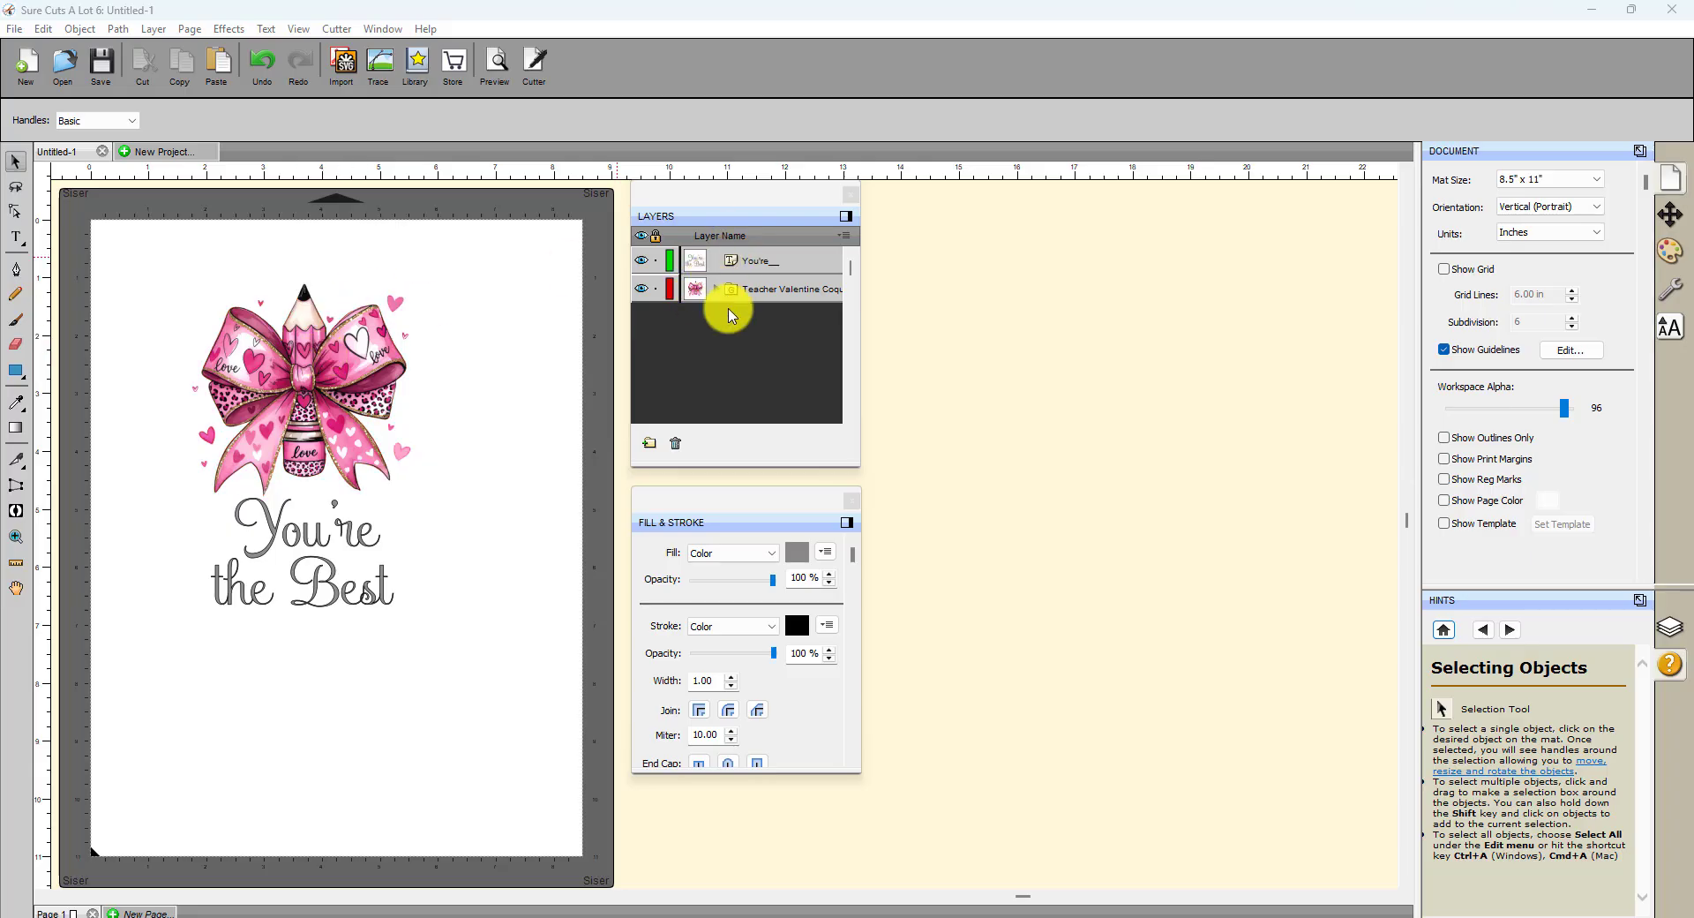
Step: Load the Print layer of the pencil bow image into Trace Image and set the trace mode to Single color
left_click(716, 291)
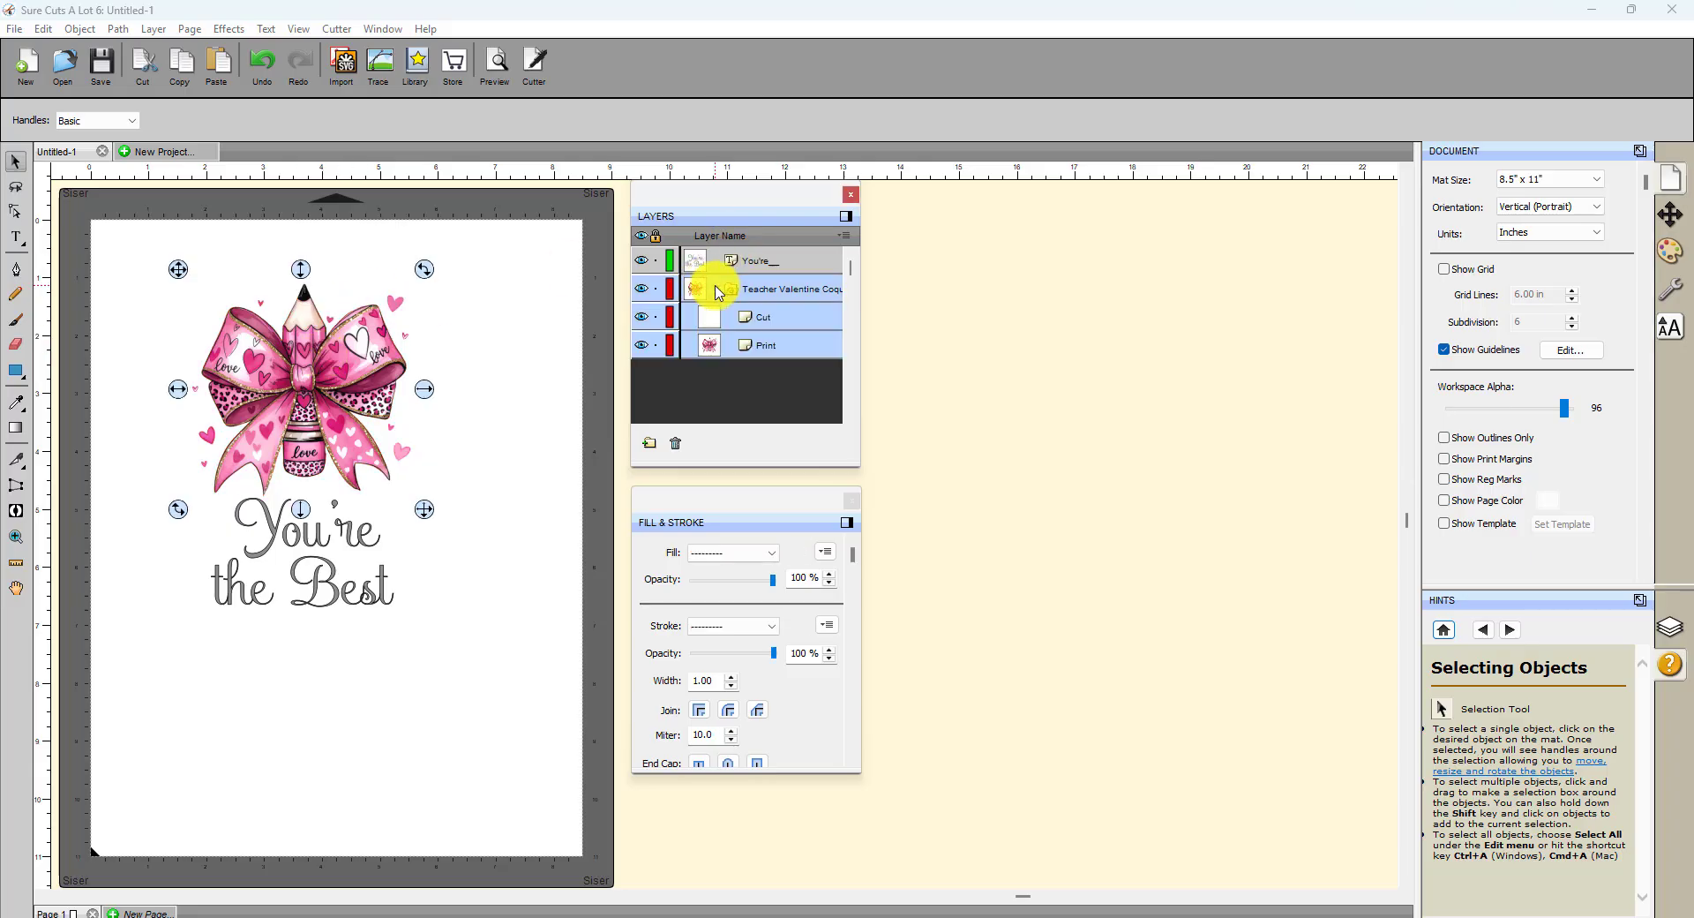
left_click(764, 348)
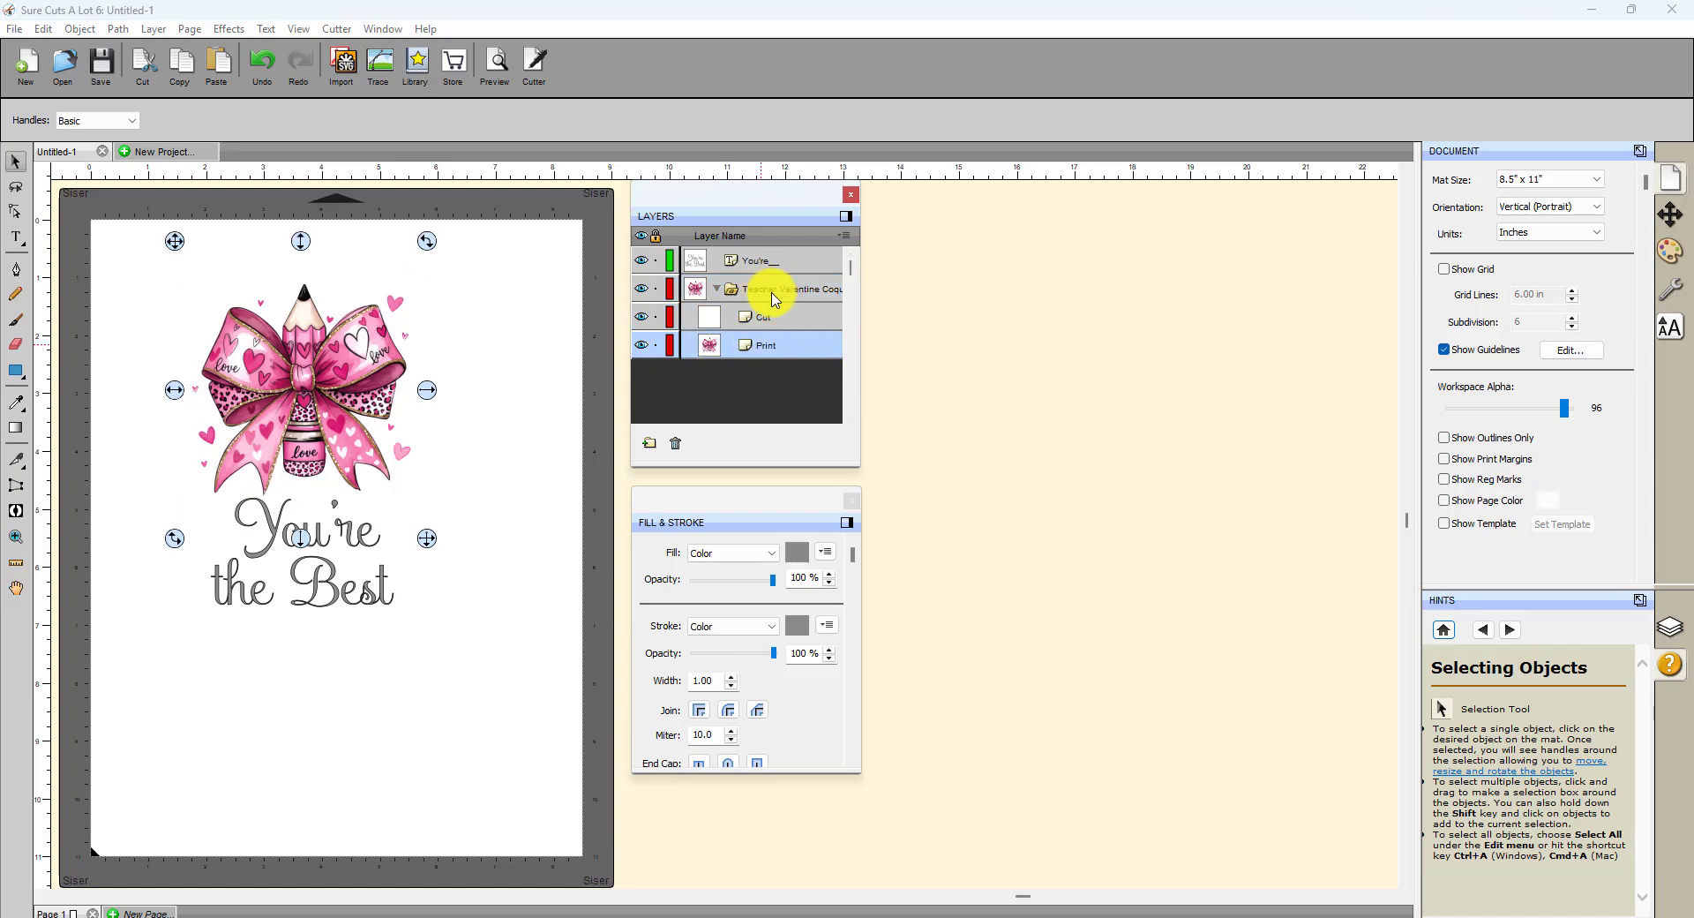
left_click(380, 64)
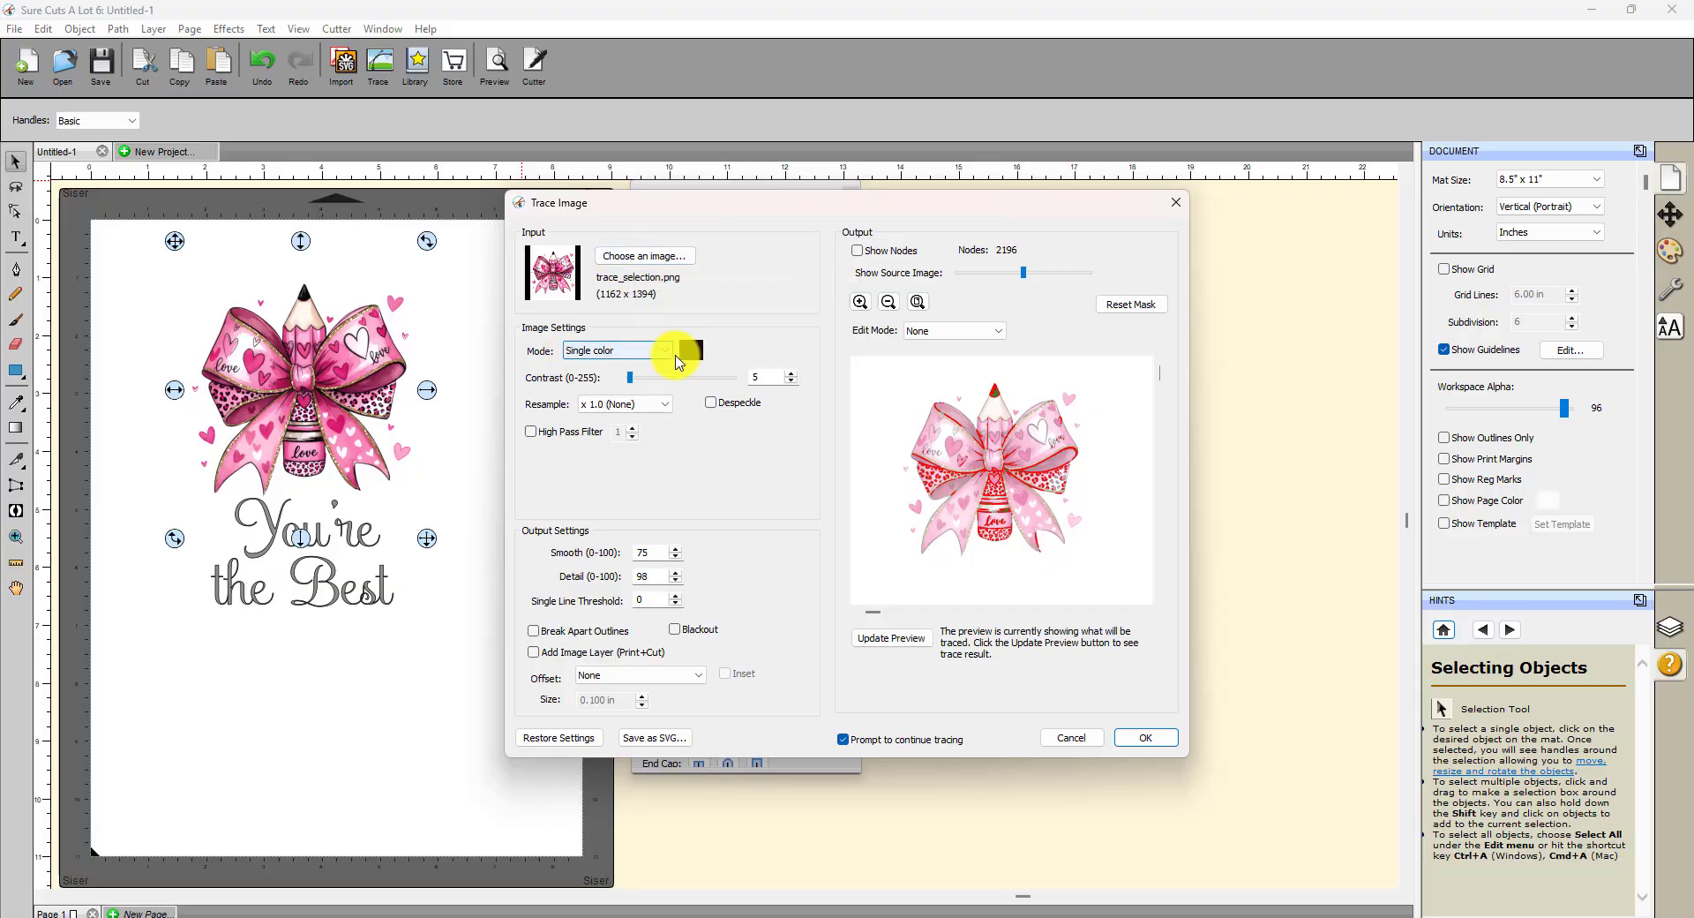
left_click(666, 351)
left_click(660, 365)
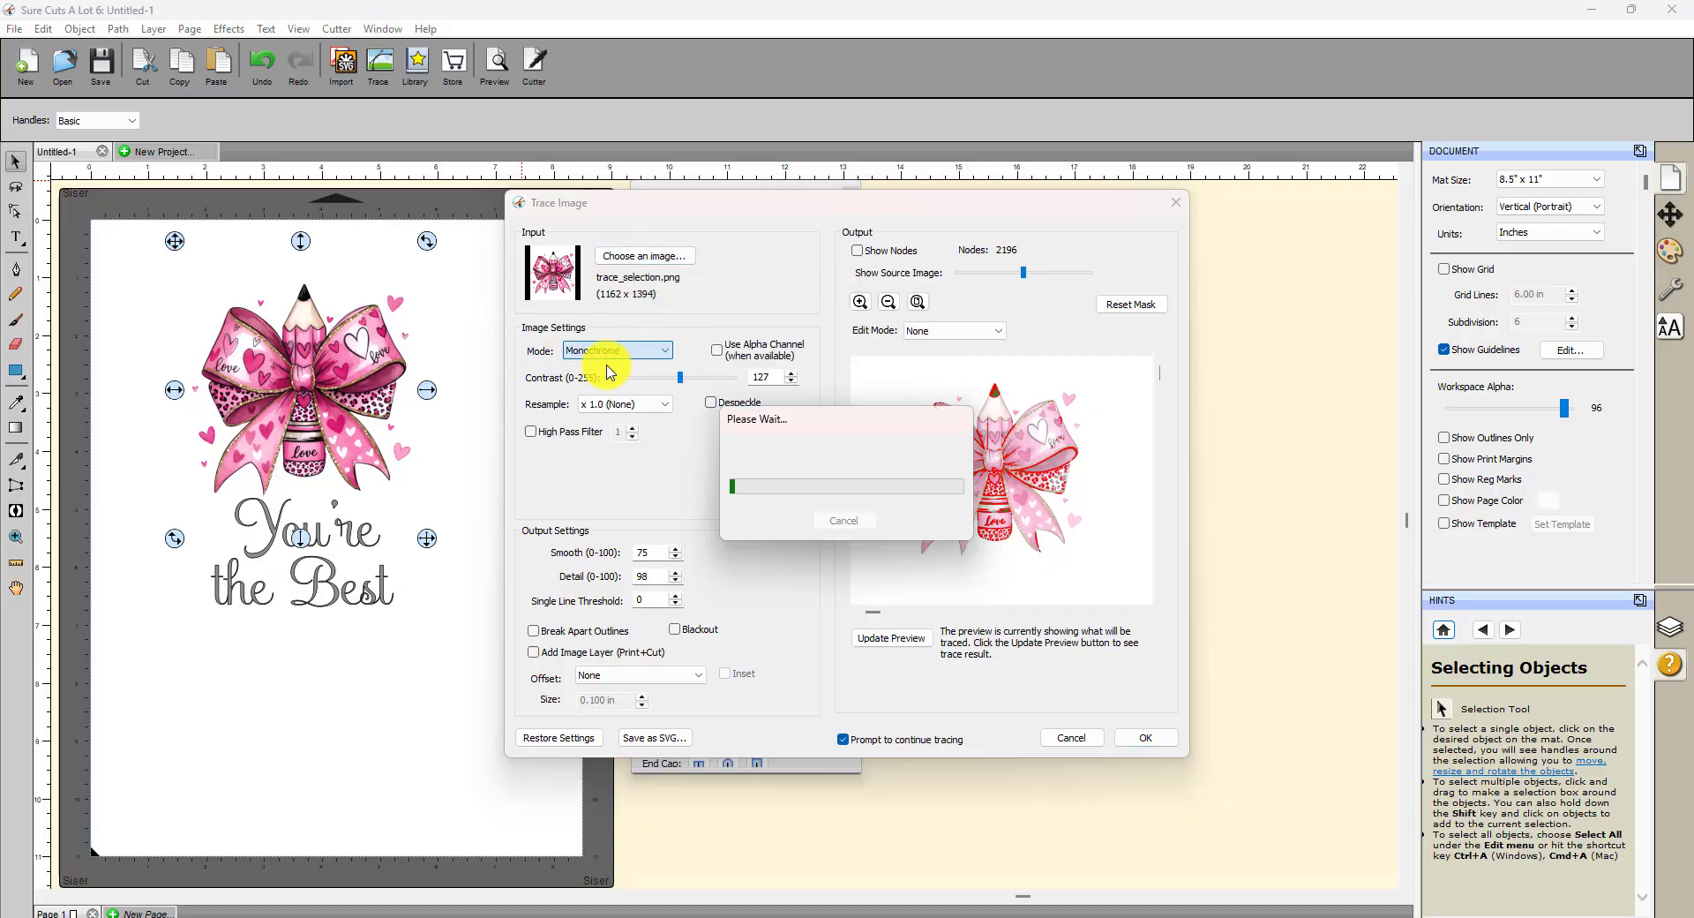
left_click(668, 354)
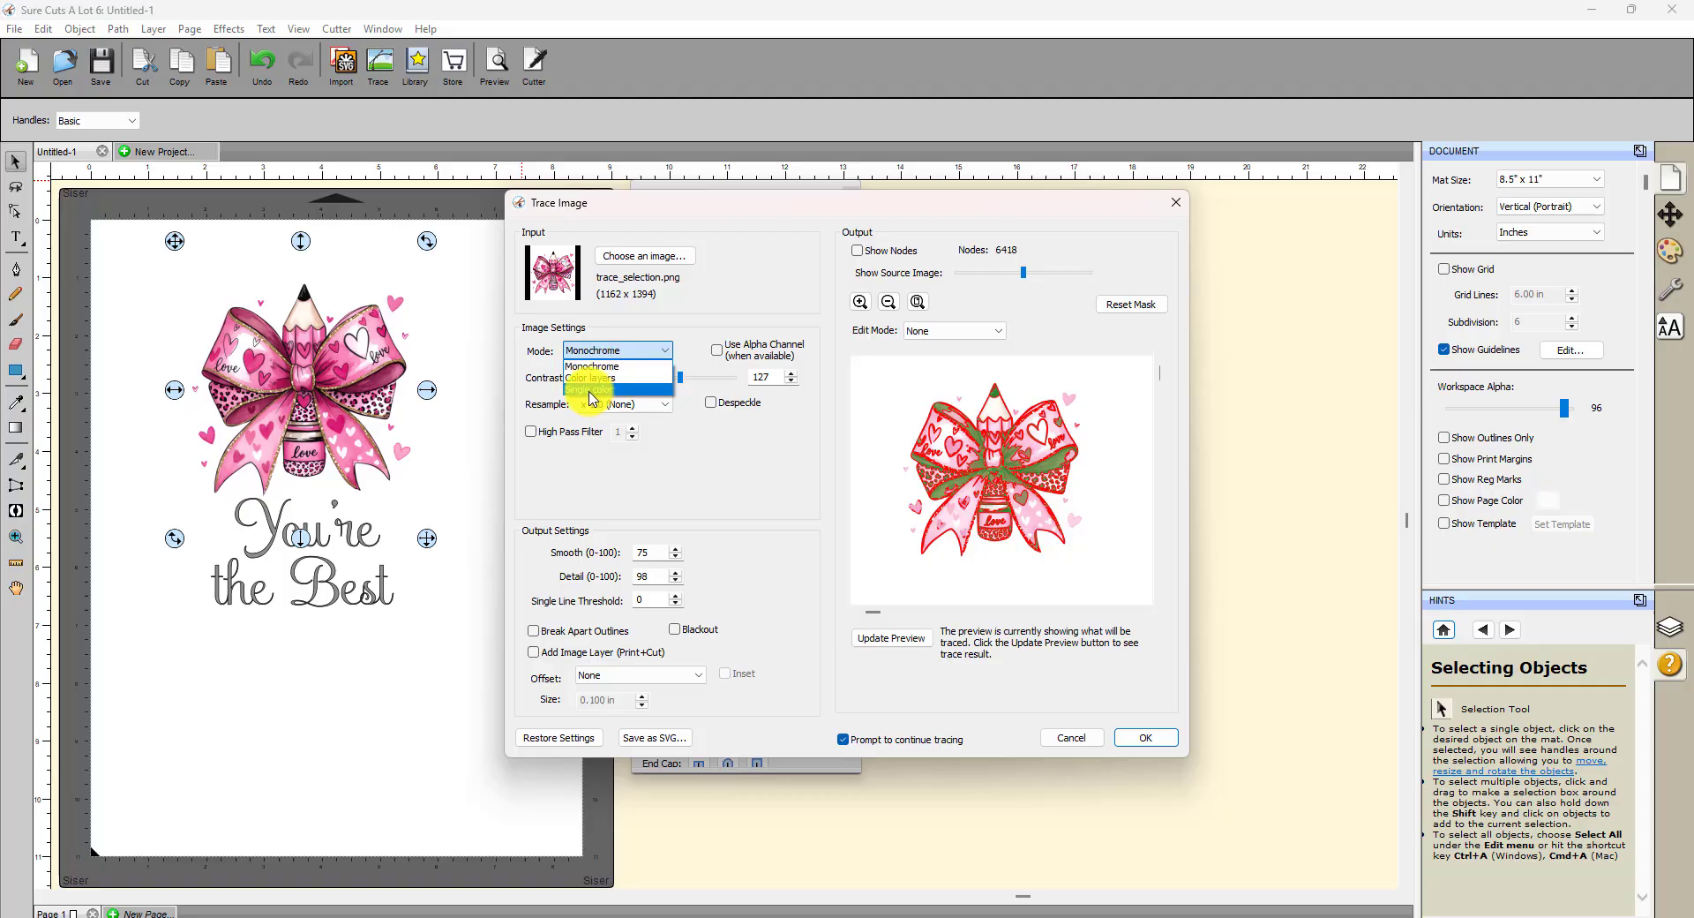
left_click(597, 380)
left_click_drag(726, 205, 630, 98)
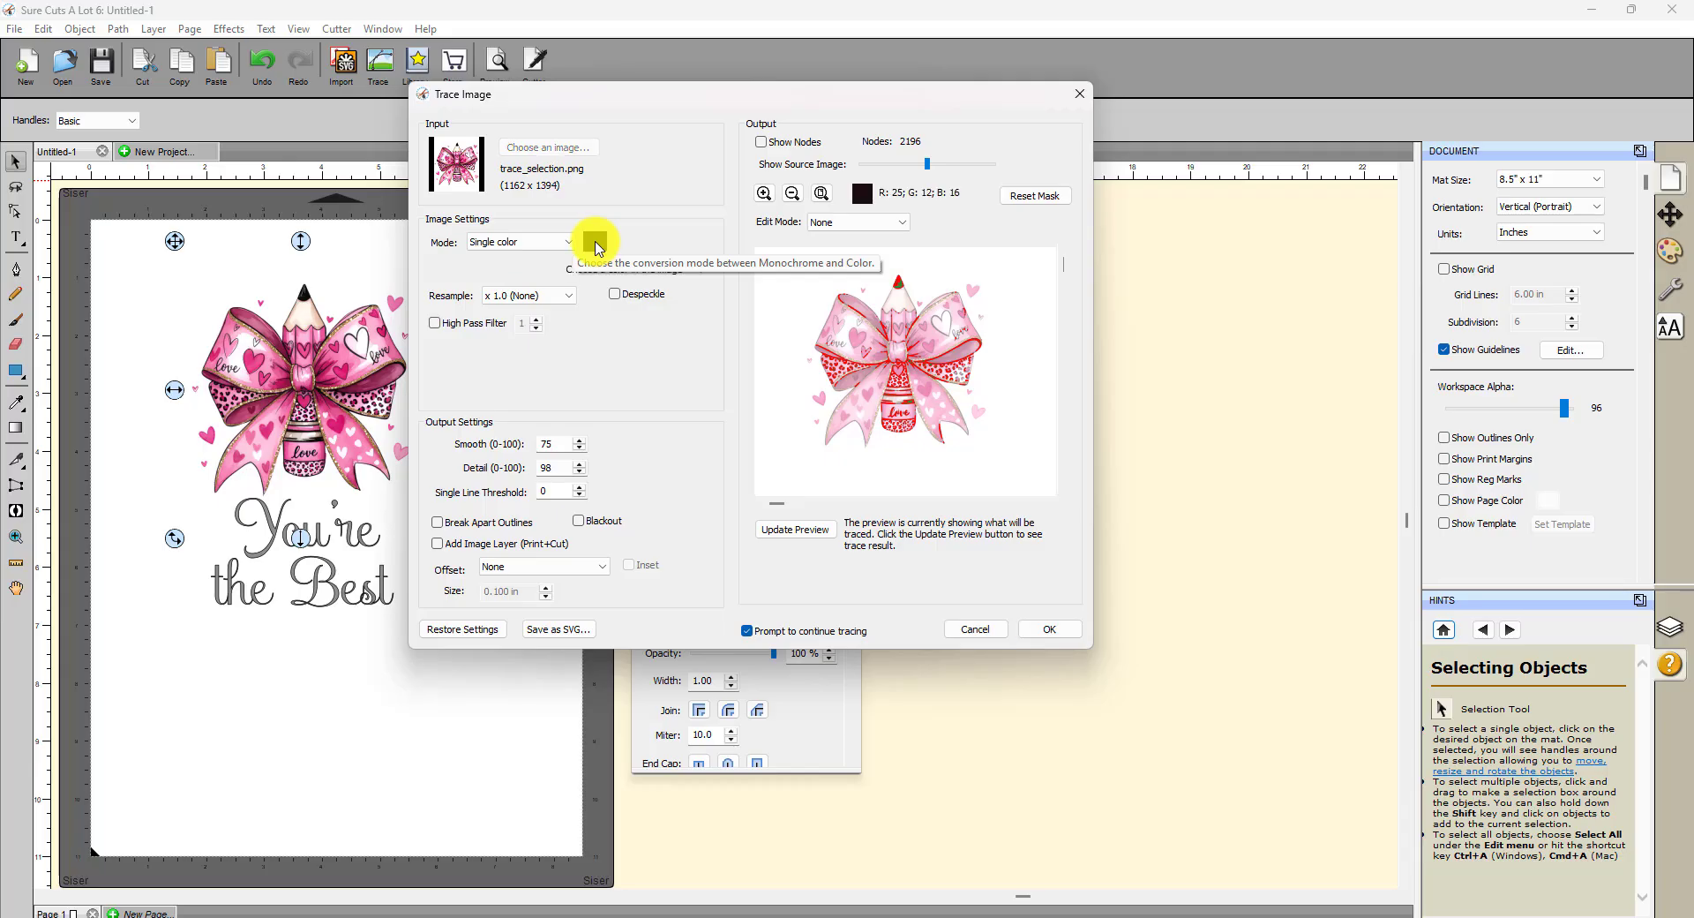
Step: Choose the dark pink of the heart beside the word "love" on the bow as the trace color
left_click(595, 242)
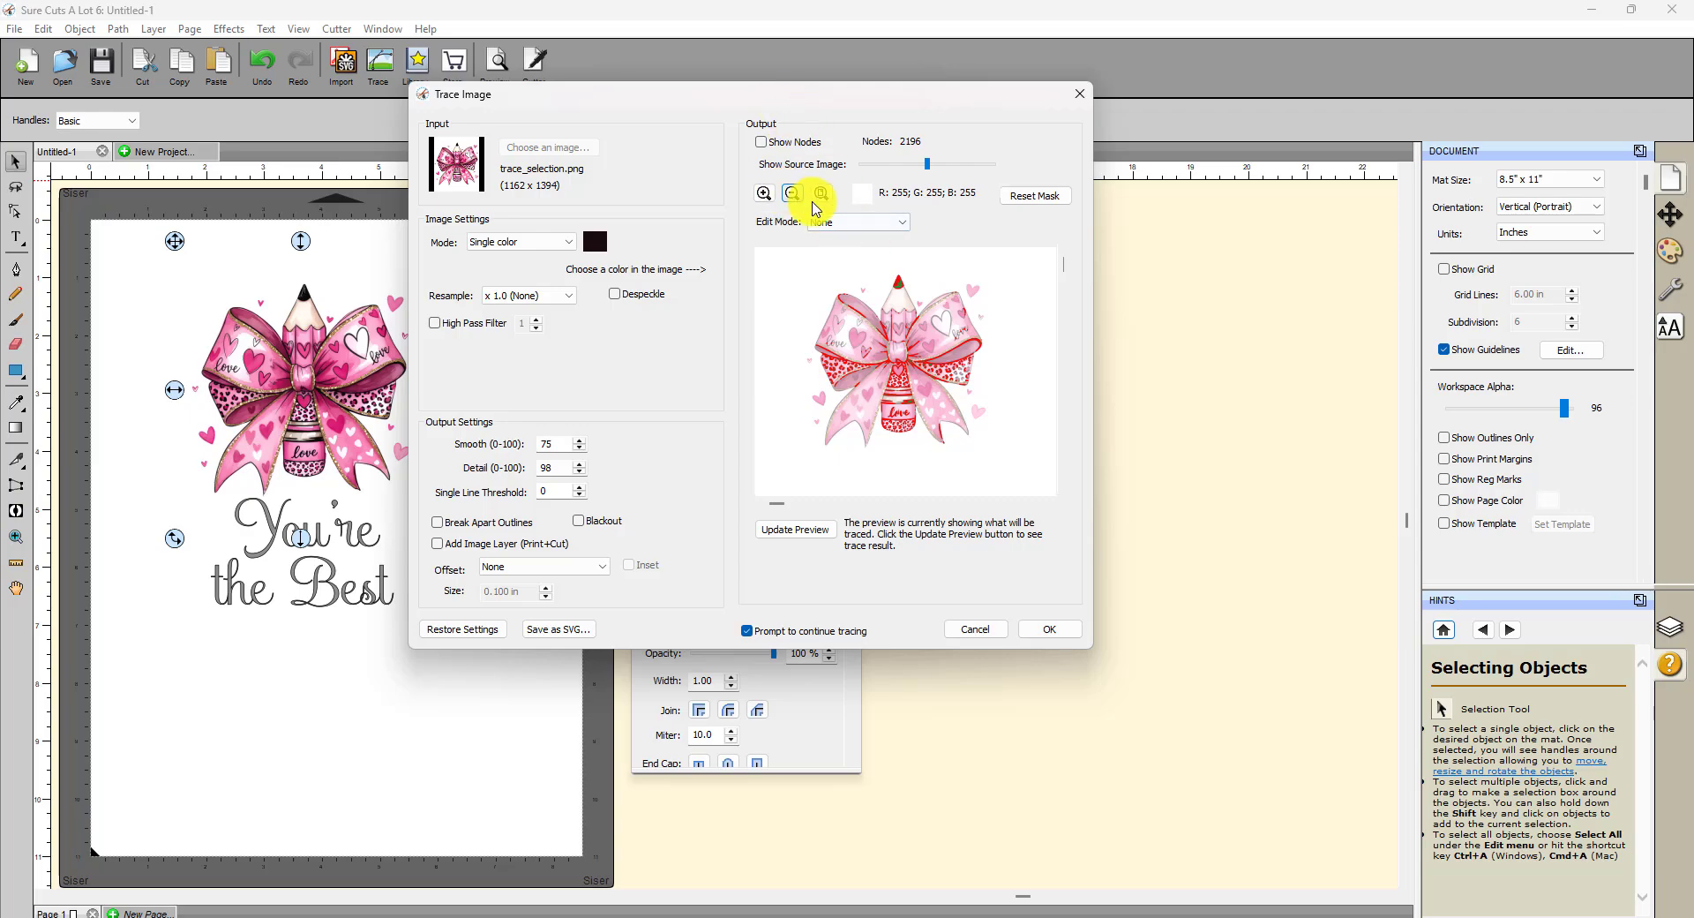
left_click(764, 194)
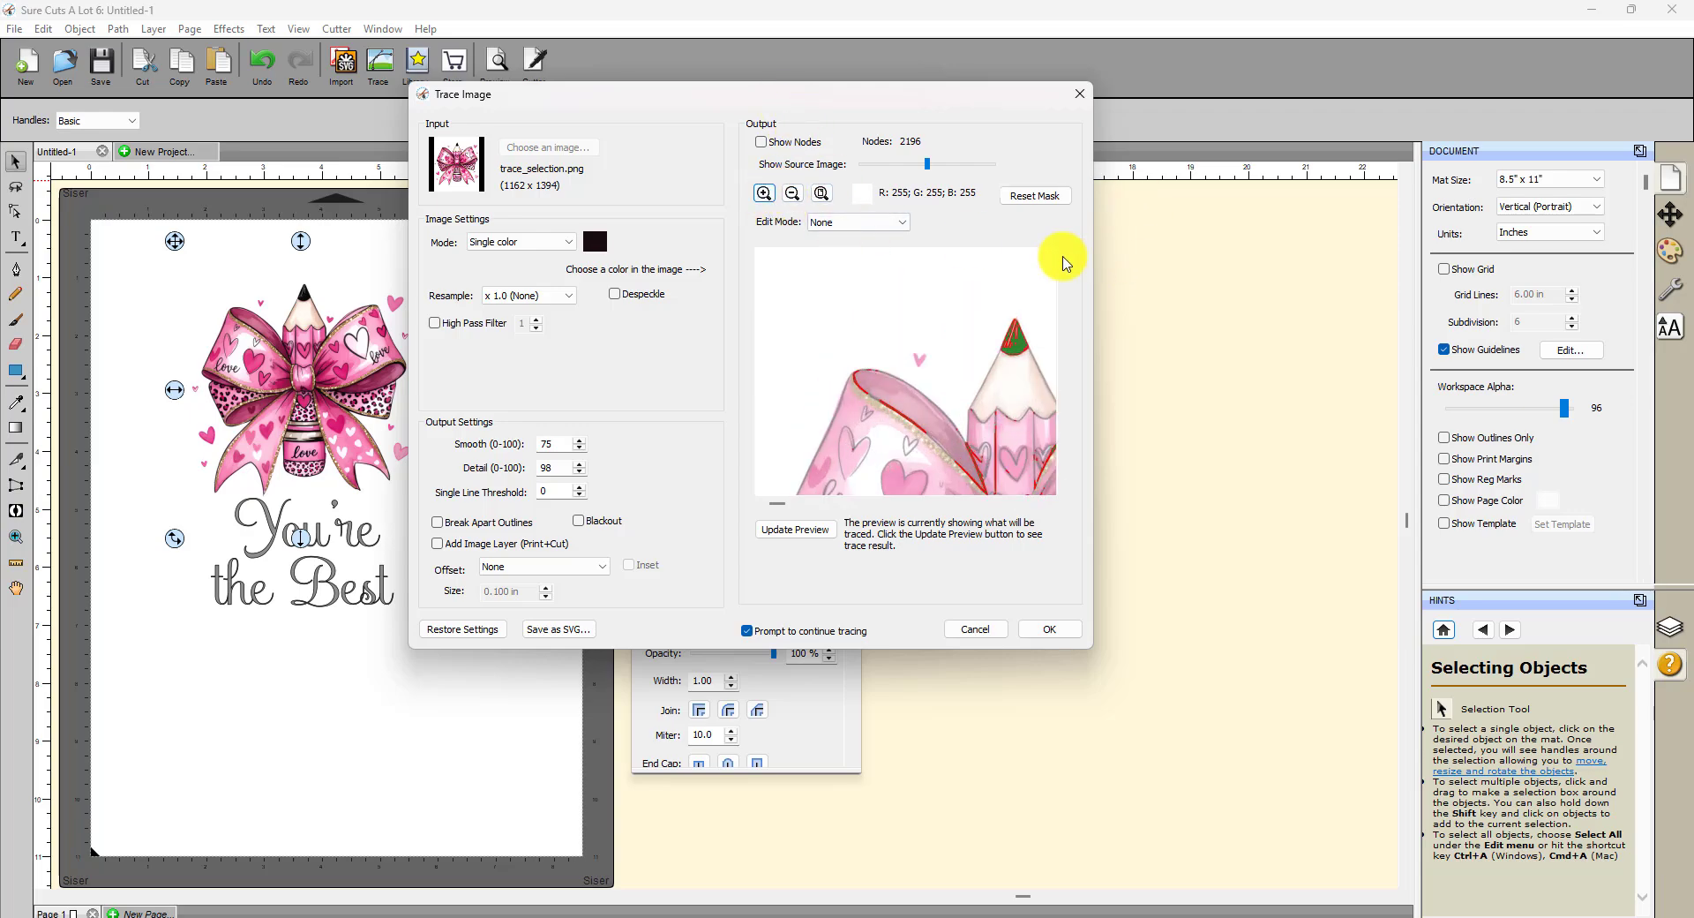
left_click_drag(1066, 263, 1103, 375)
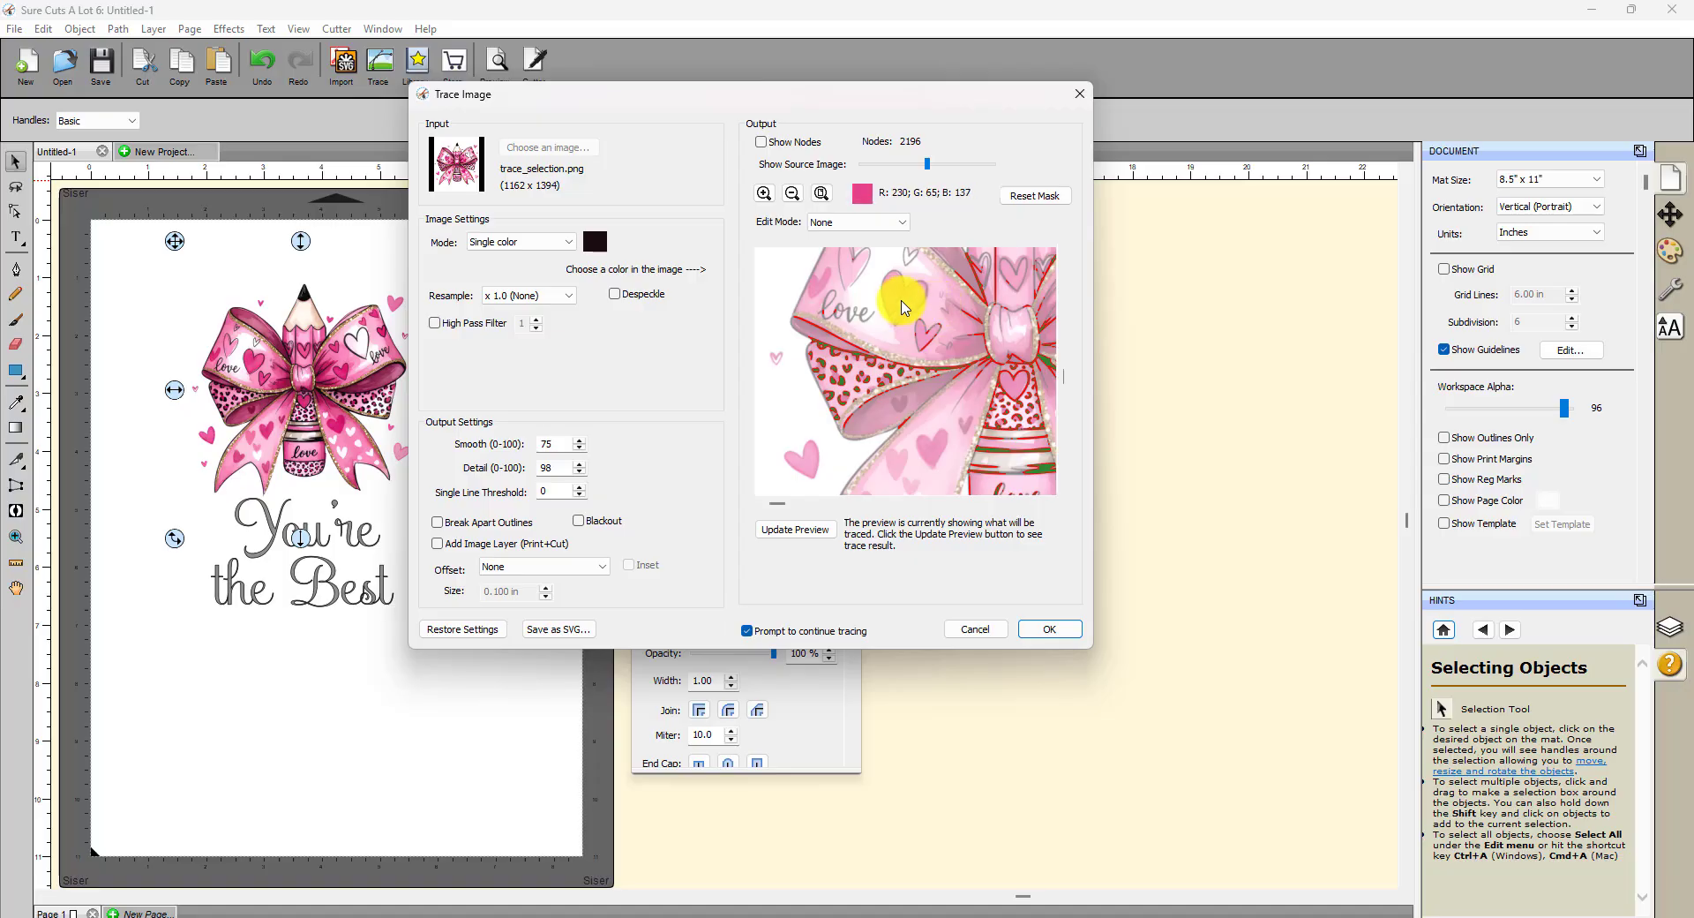
left_click(904, 307)
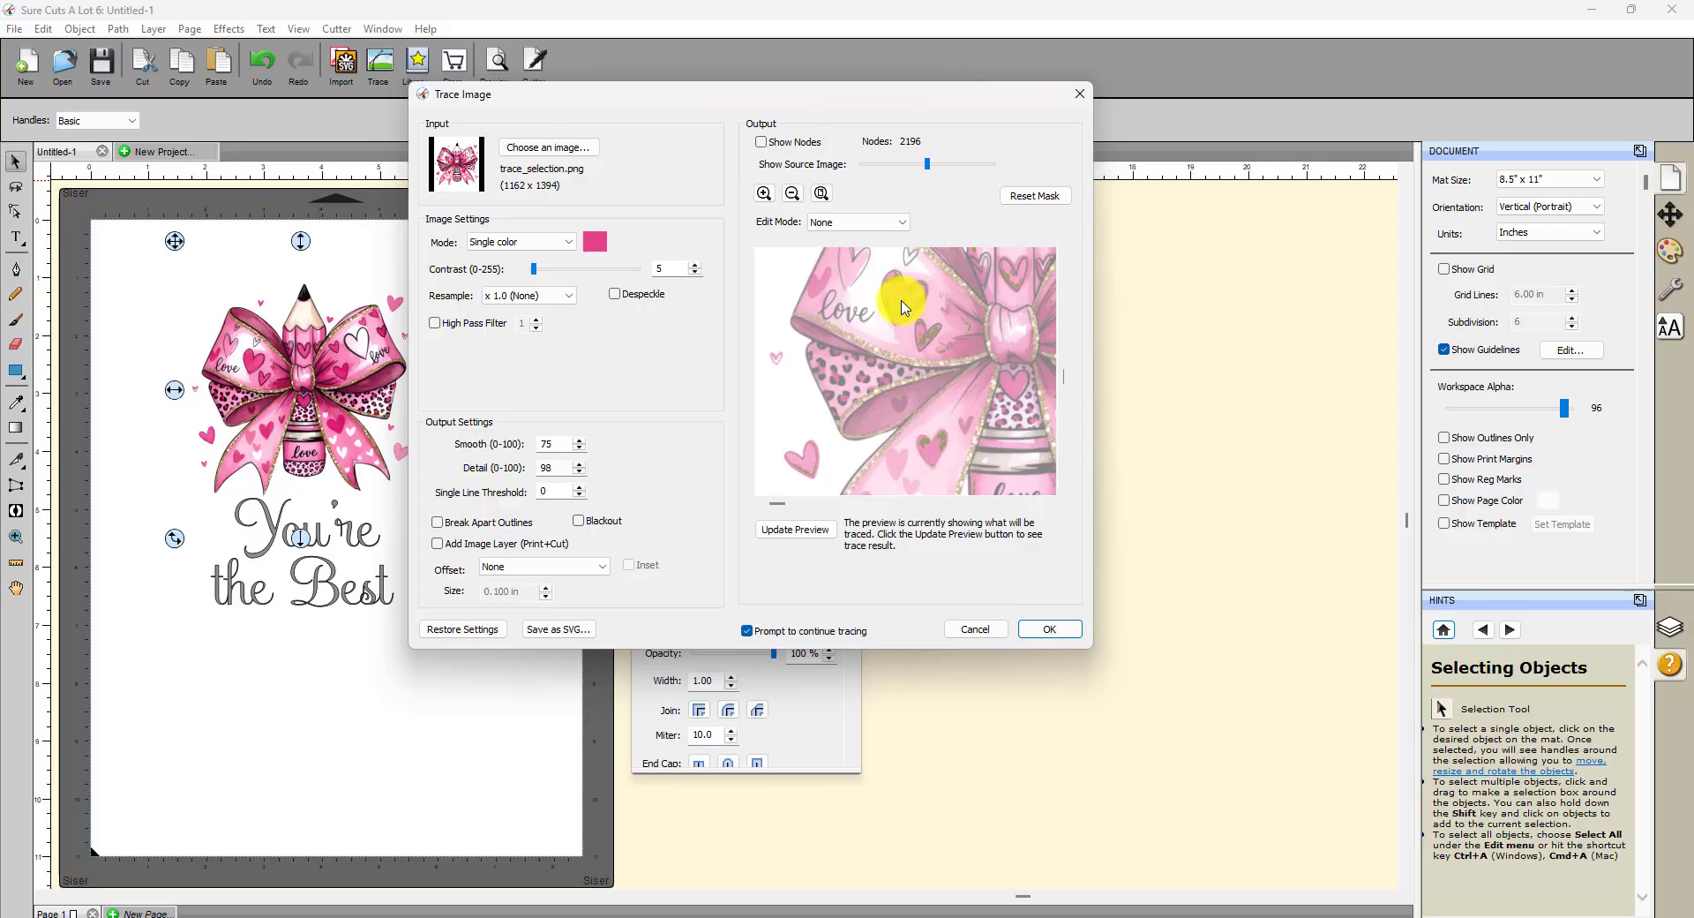
Step: Trace the image with contrast 0 and the prompt to continue tracing turned off
left_click(696, 273)
left_click(696, 273)
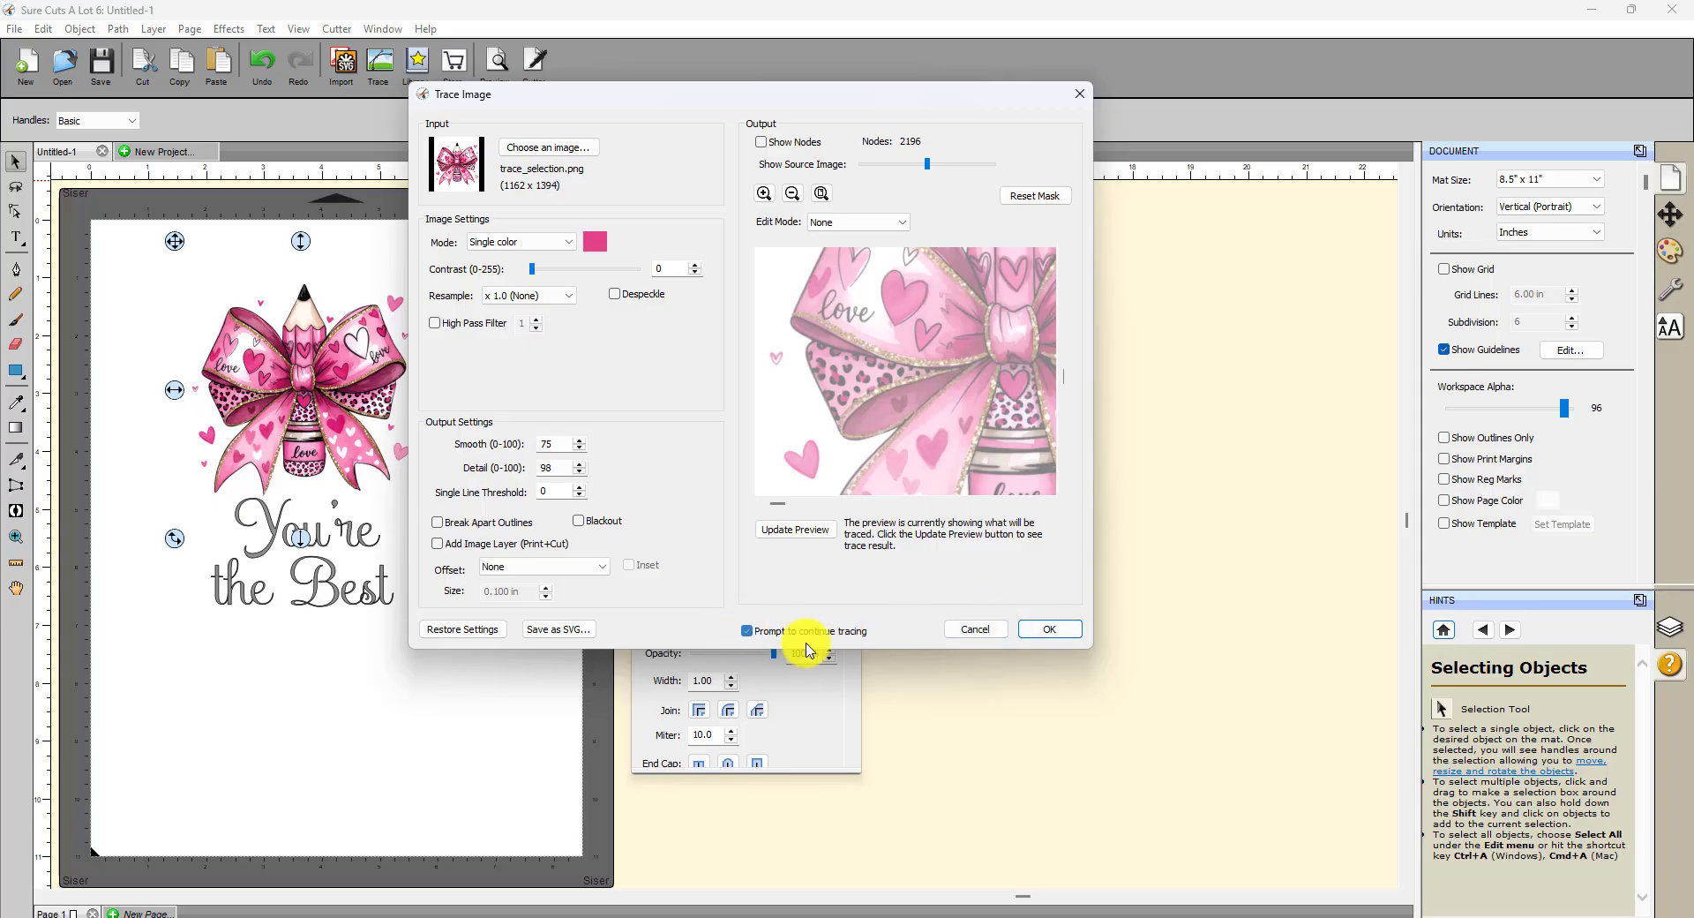
left_click(746, 631)
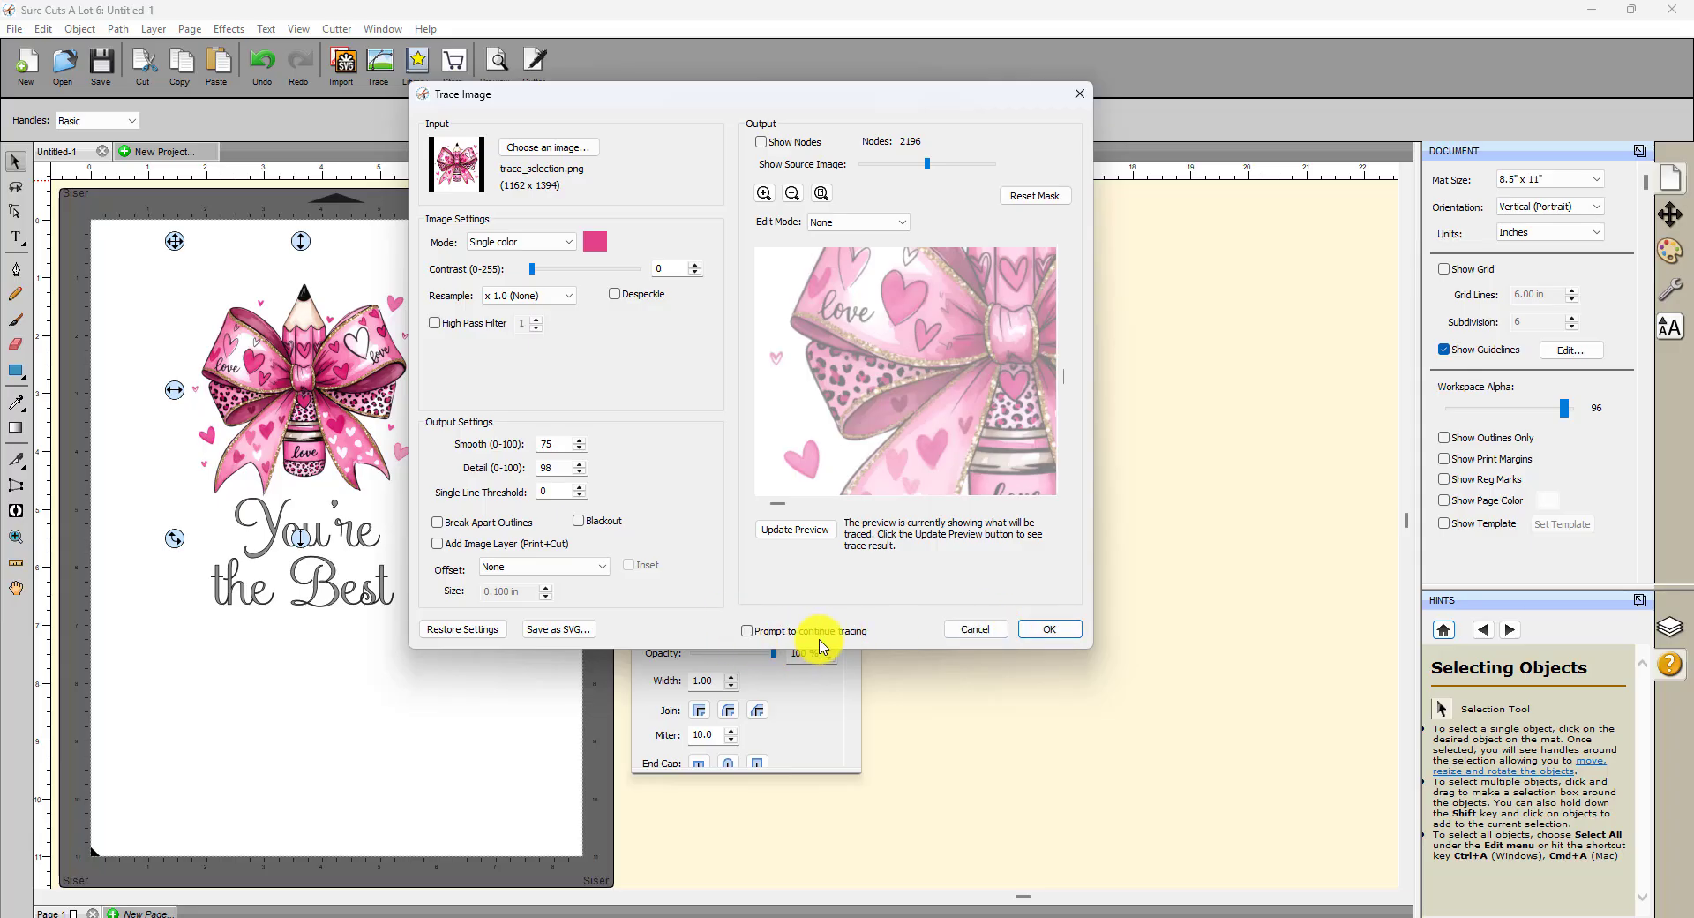
left_click(1050, 629)
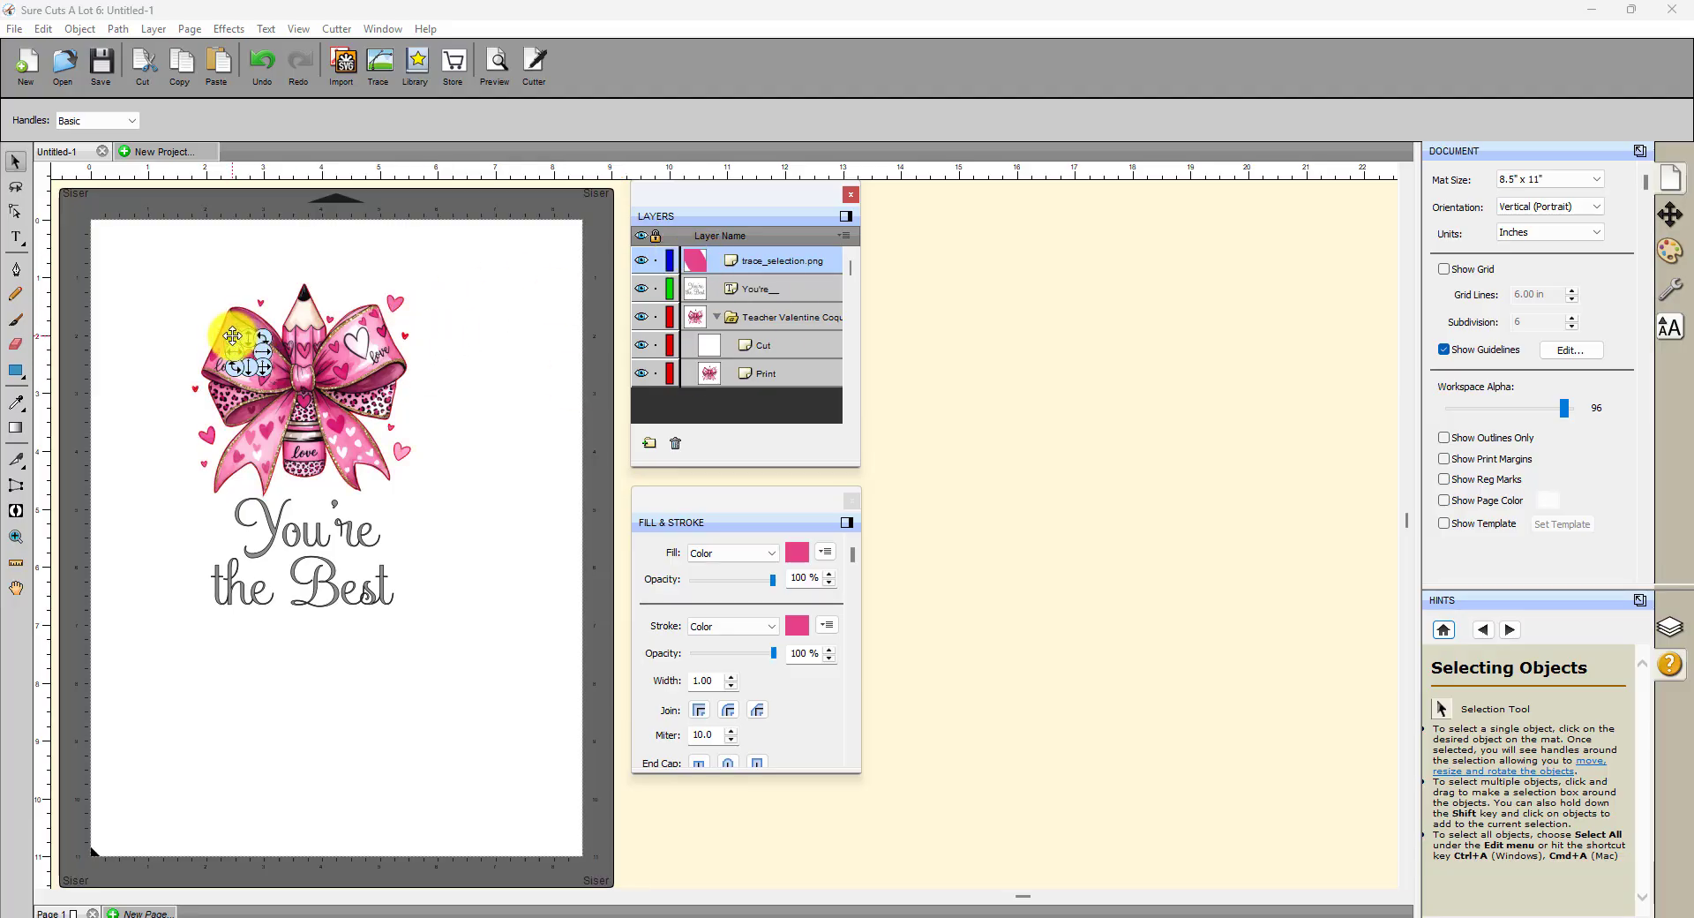
Step: Move the traced pink shape onto the blank area beside the bow and enlarge it to about the bow's height
left_click_drag(234, 335, 500, 306)
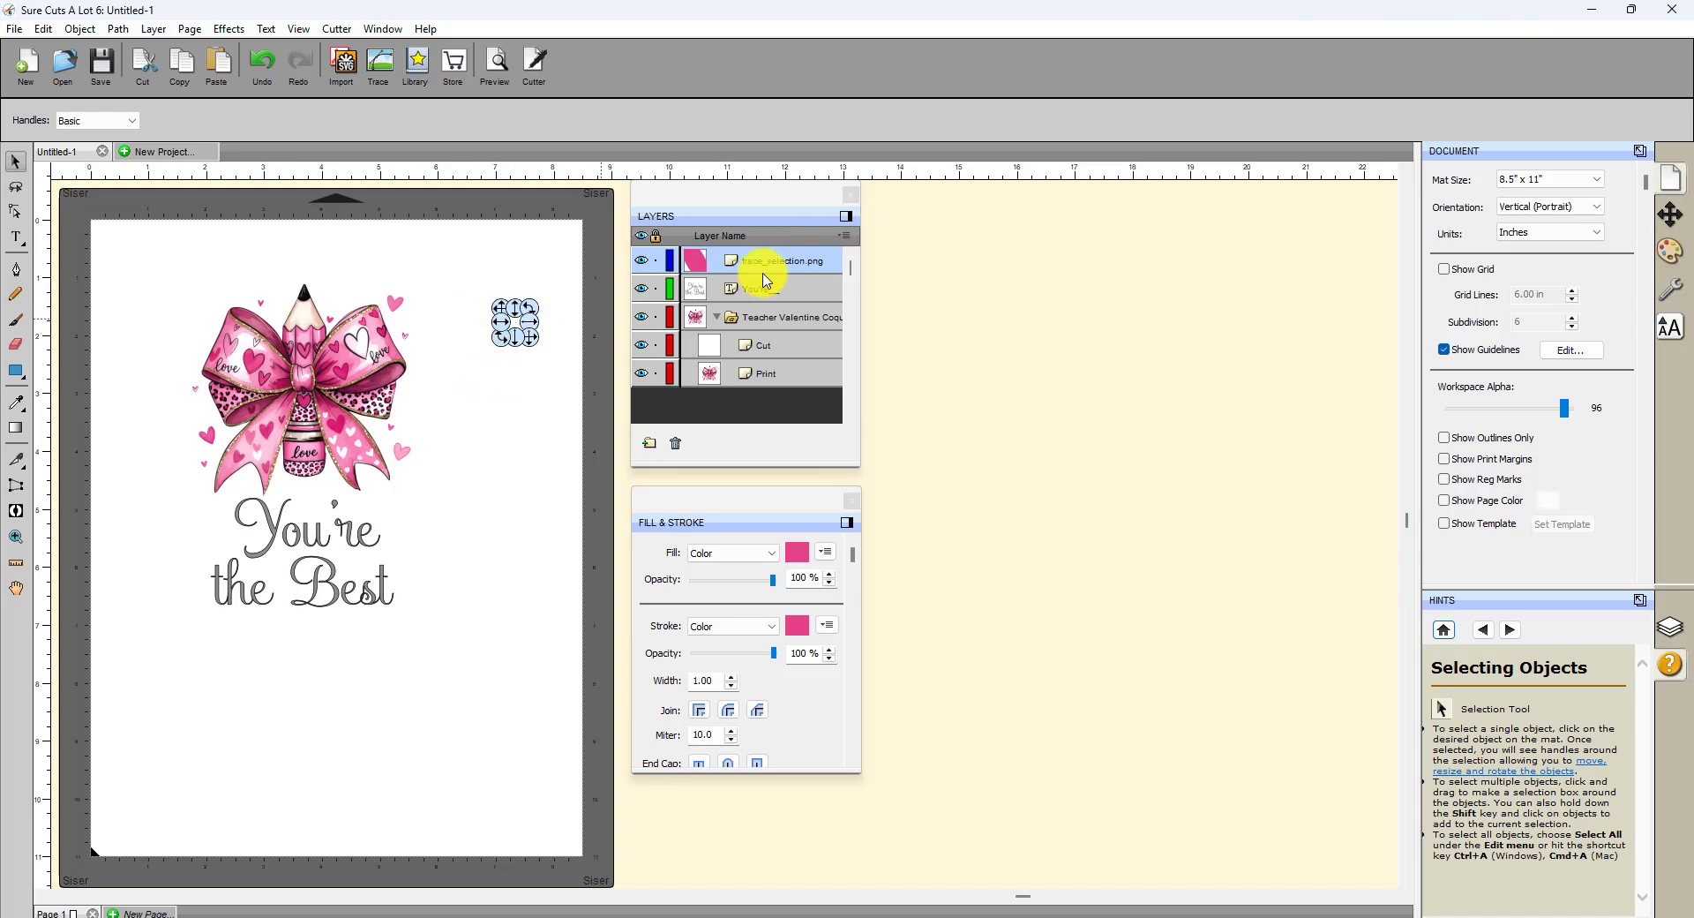
left_click(530, 337)
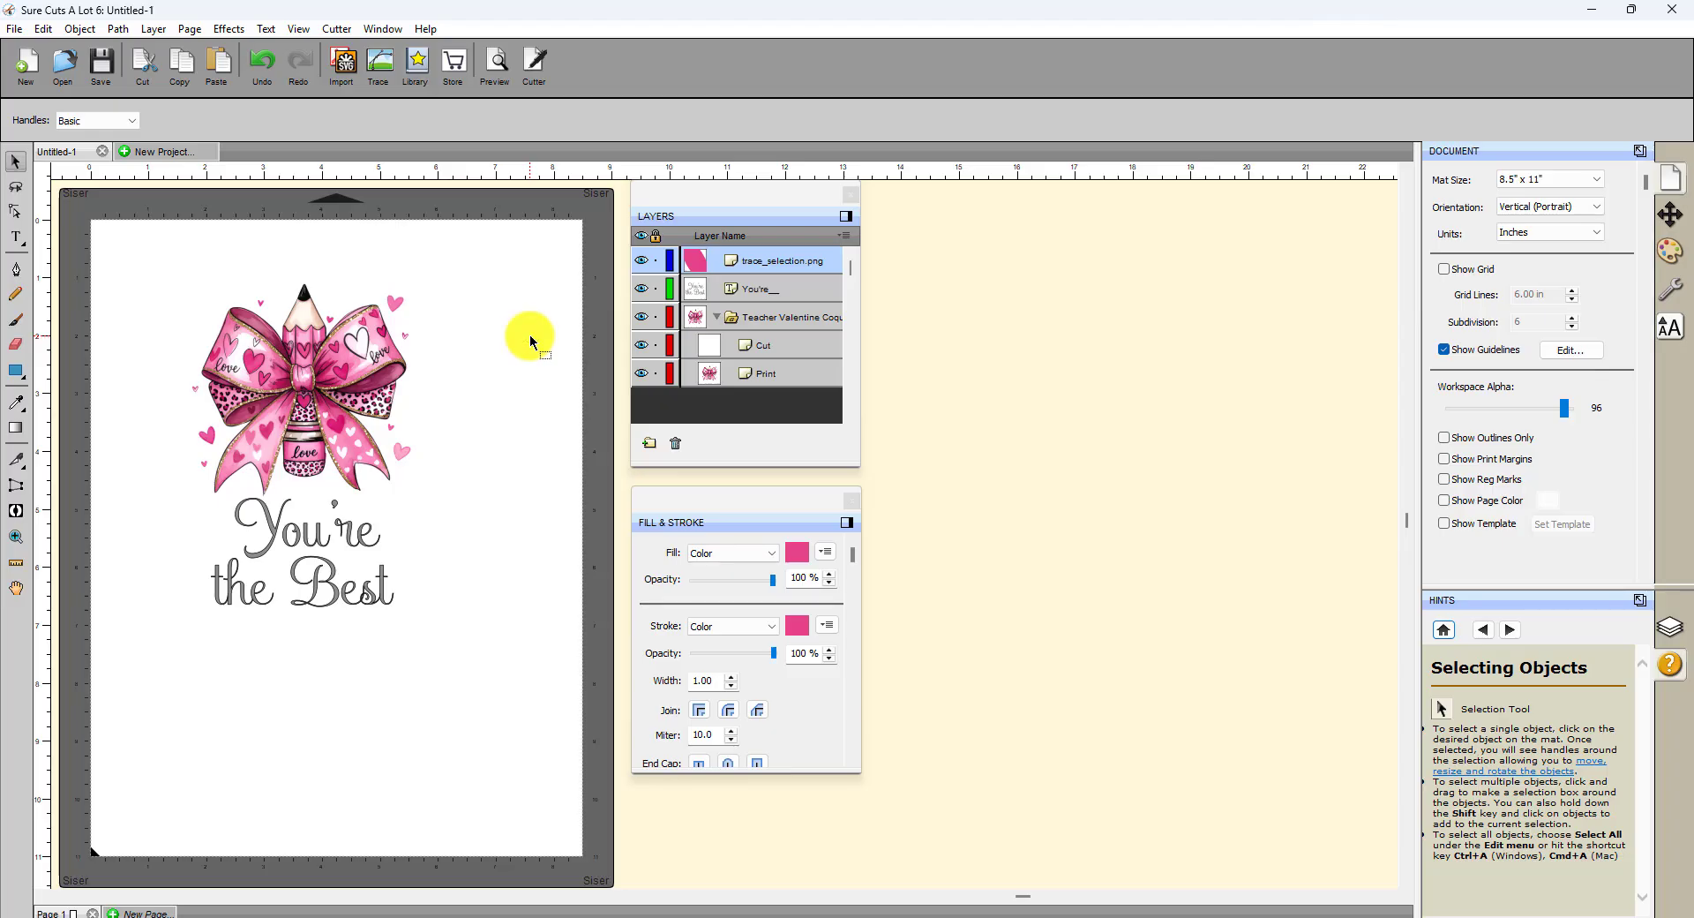
mouse_move(530, 336)
left_mouse_down()
mouse_move(635, 450)
mouse_move(621, 431)
mouse_move(586, 488)
mouse_move(527, 525)
left_mouse_up()
left_click_drag(567, 423, 503, 384)
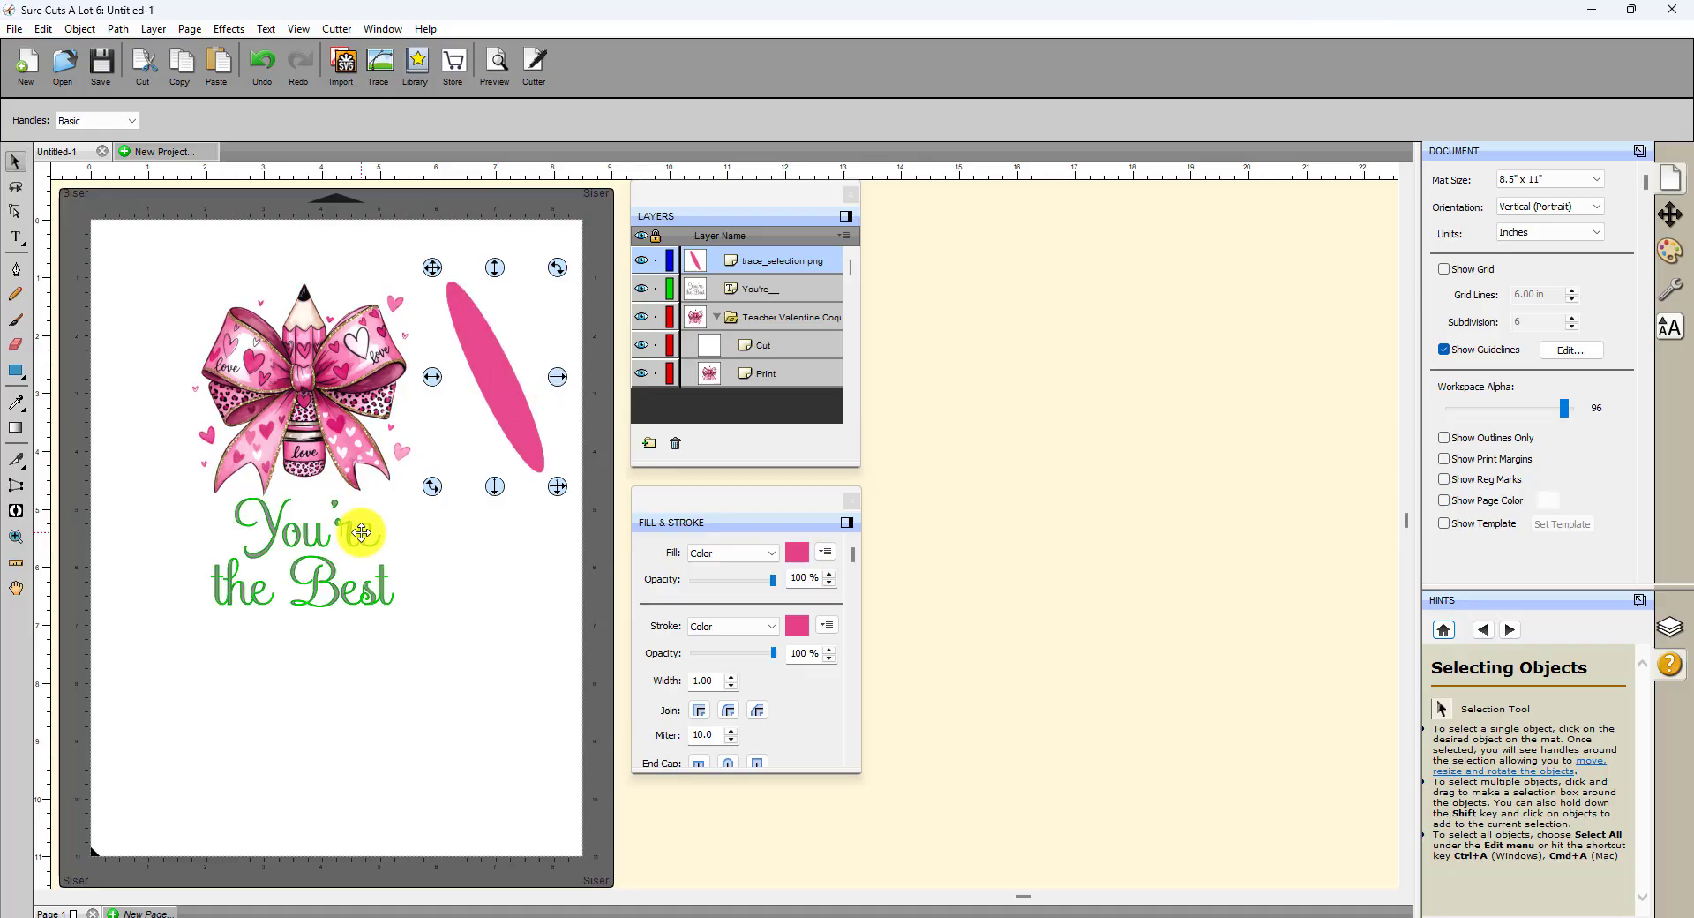
Step: Recolor the "You're the Best" text by sampling the fill and stroke of the traced pink shape
left_click(309, 534)
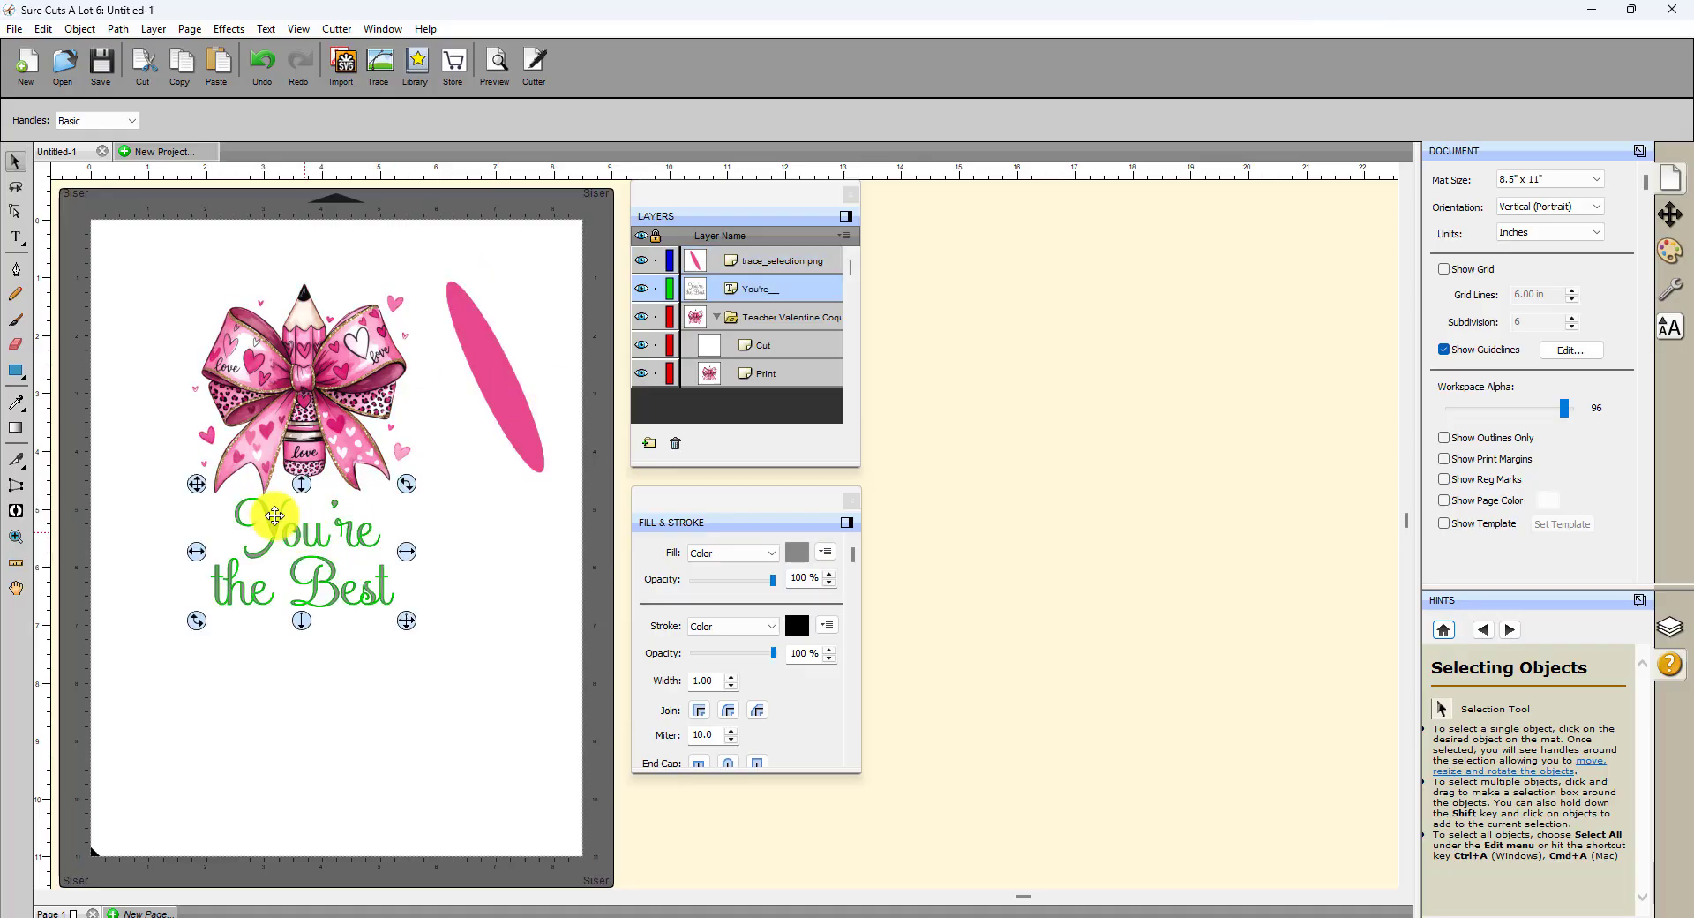
left_click(18, 406)
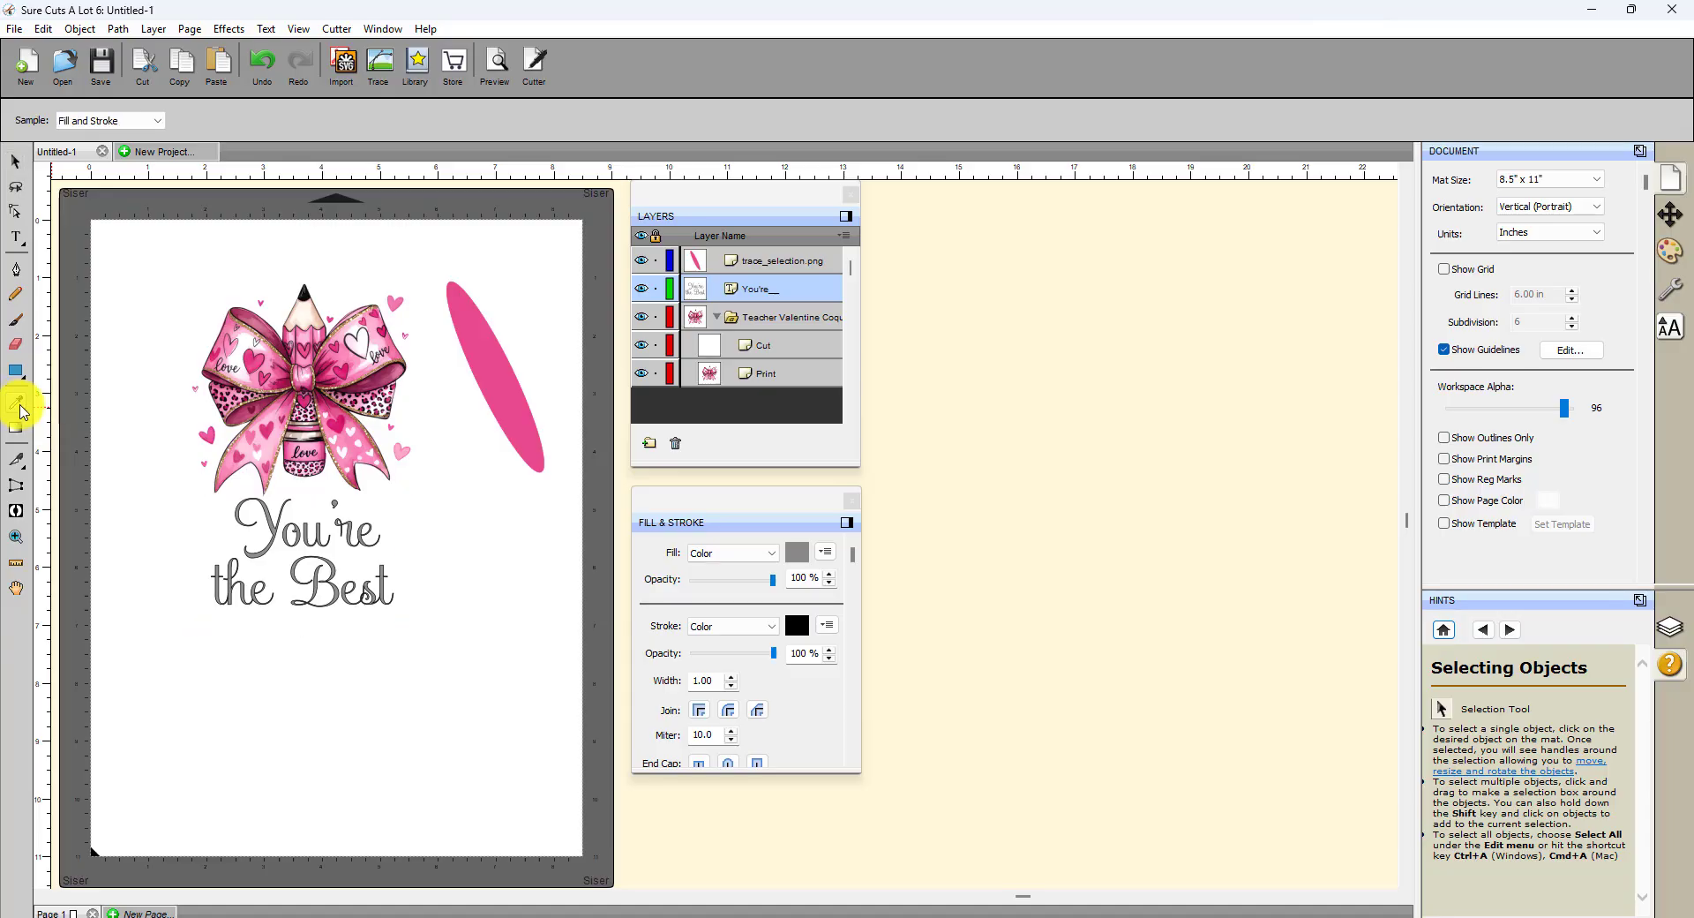
left_click(496, 351)
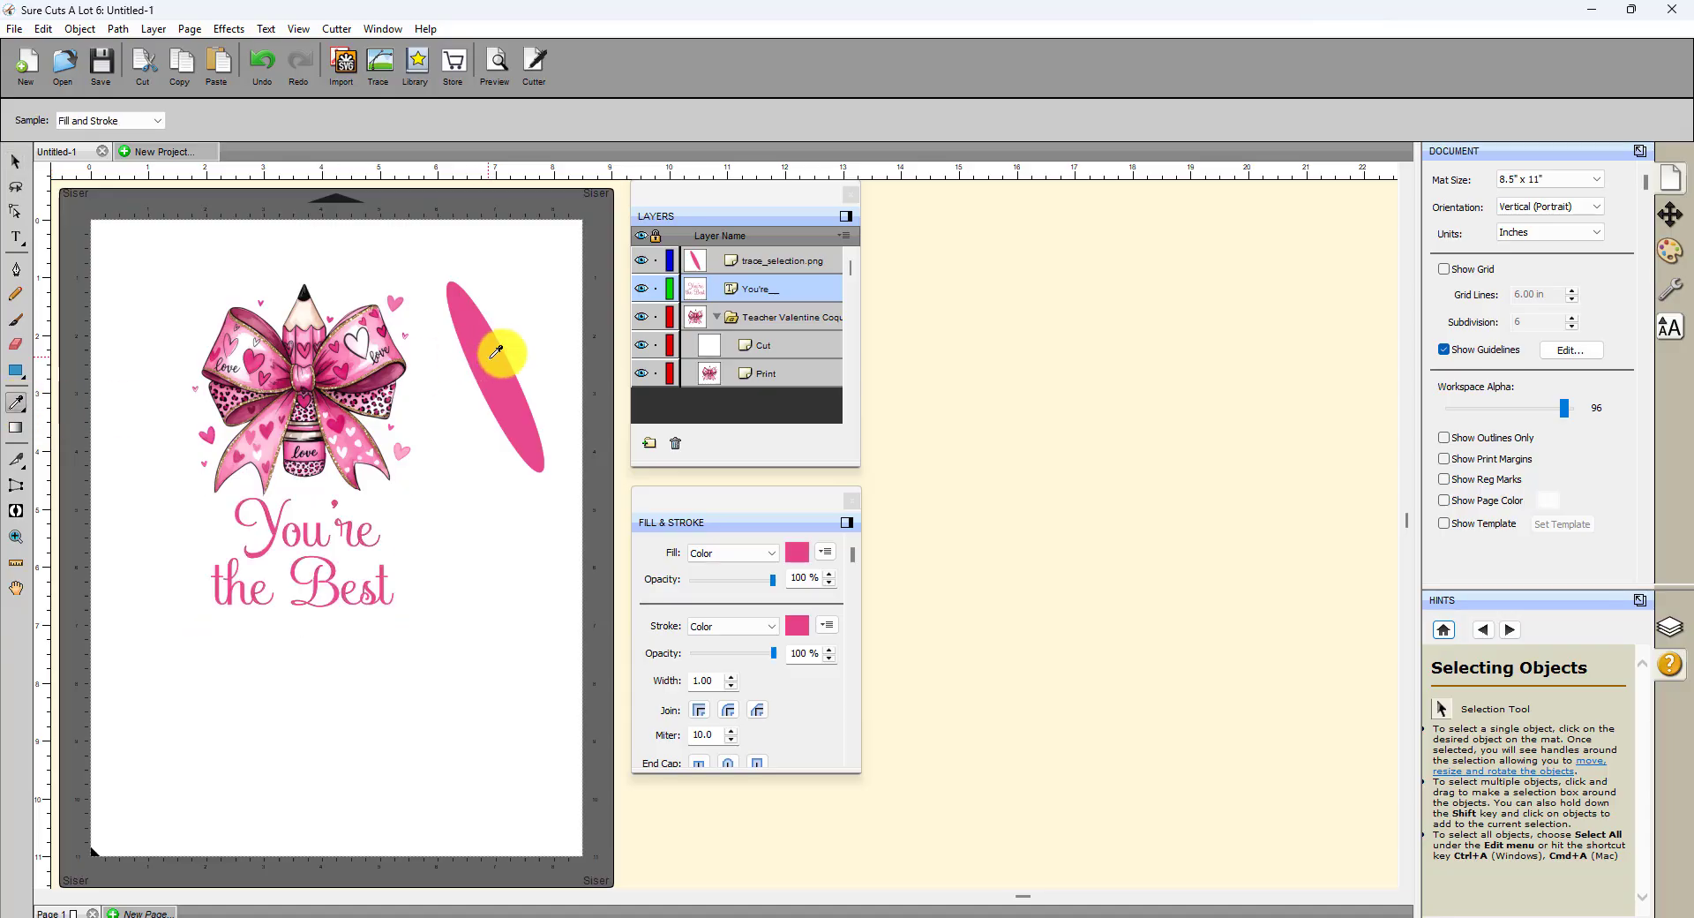
Step: Set the text's stroke color to light grey EEEEEE and replace it with dark grey 666666
left_click(796, 625)
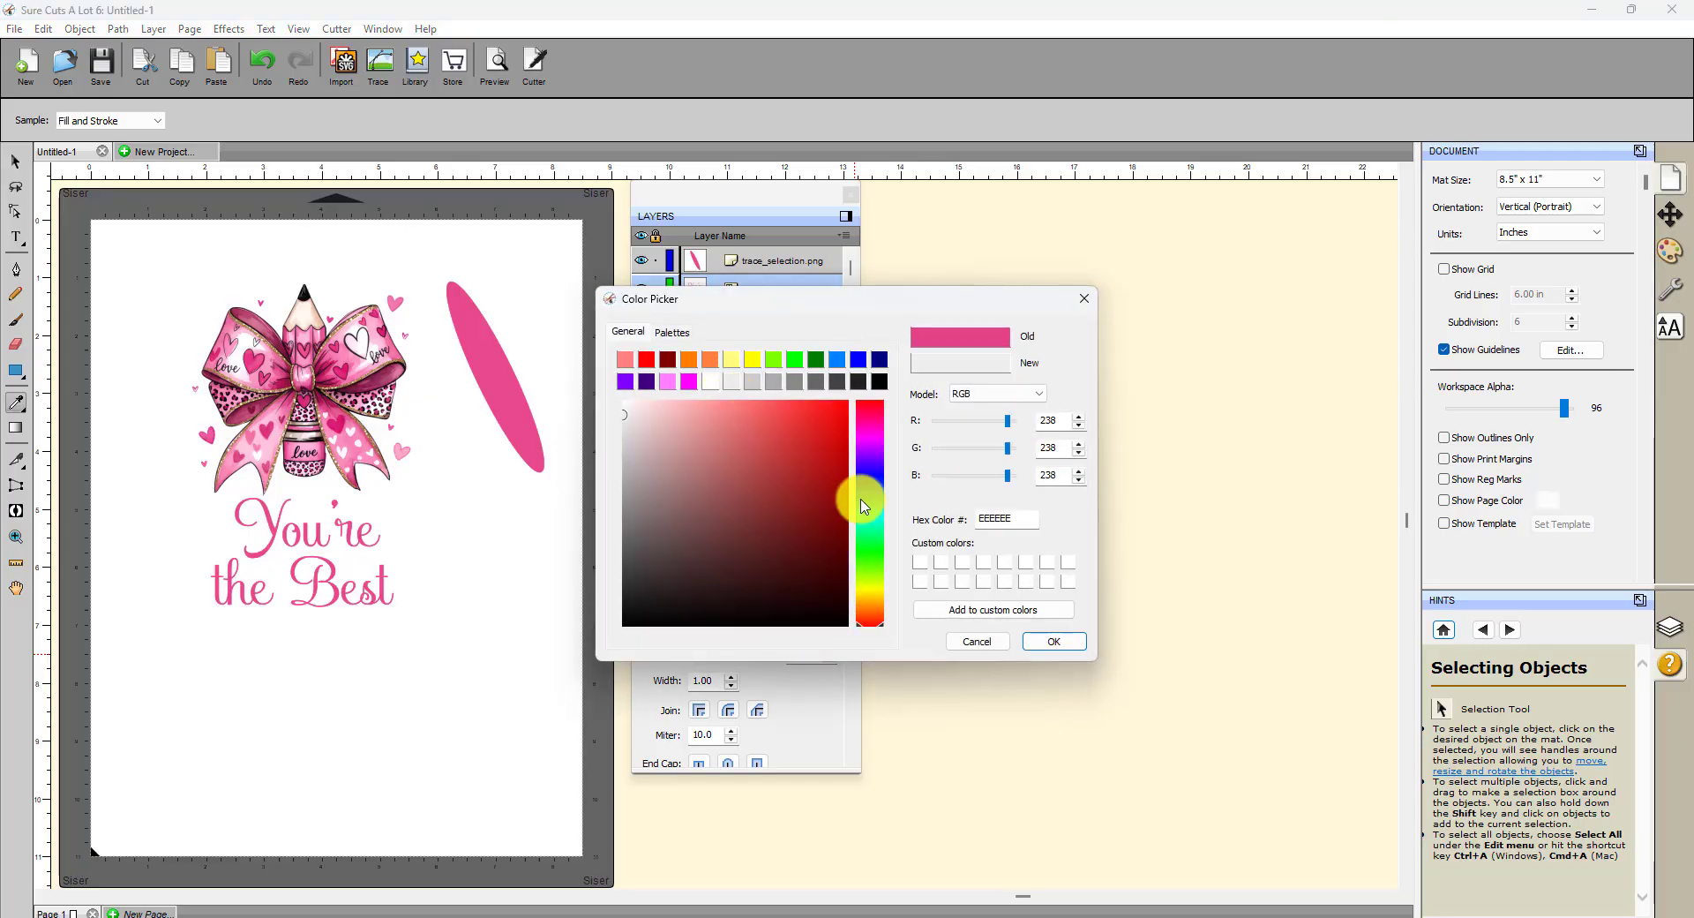
left_click(1067, 642)
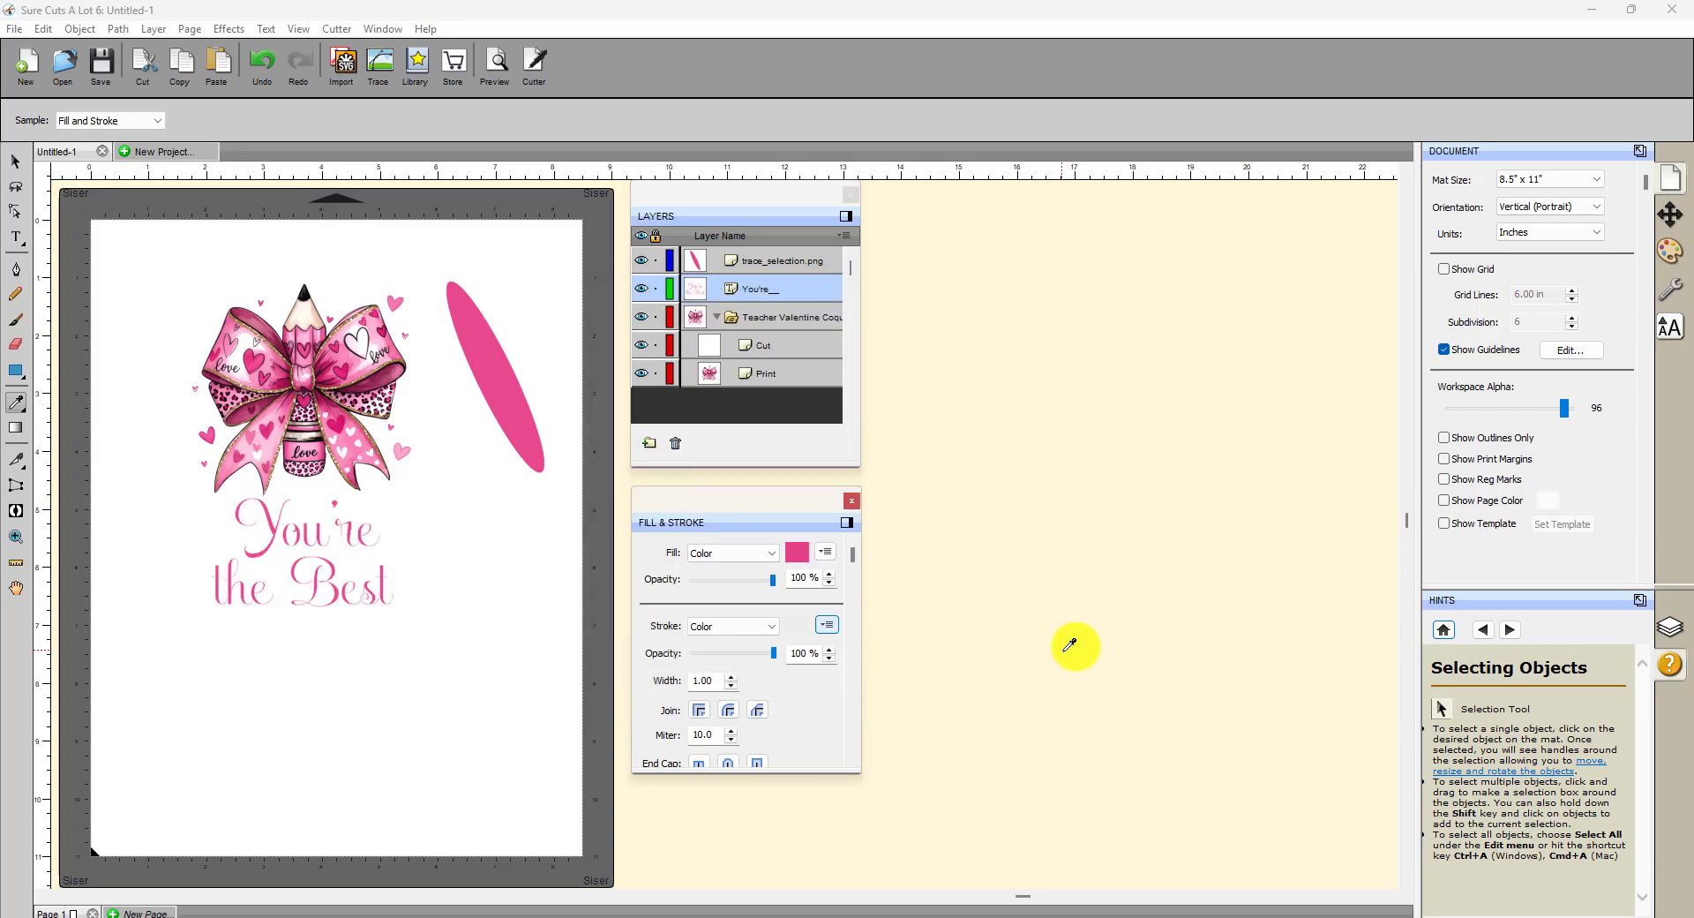
left_click(784, 627)
left_click(814, 380)
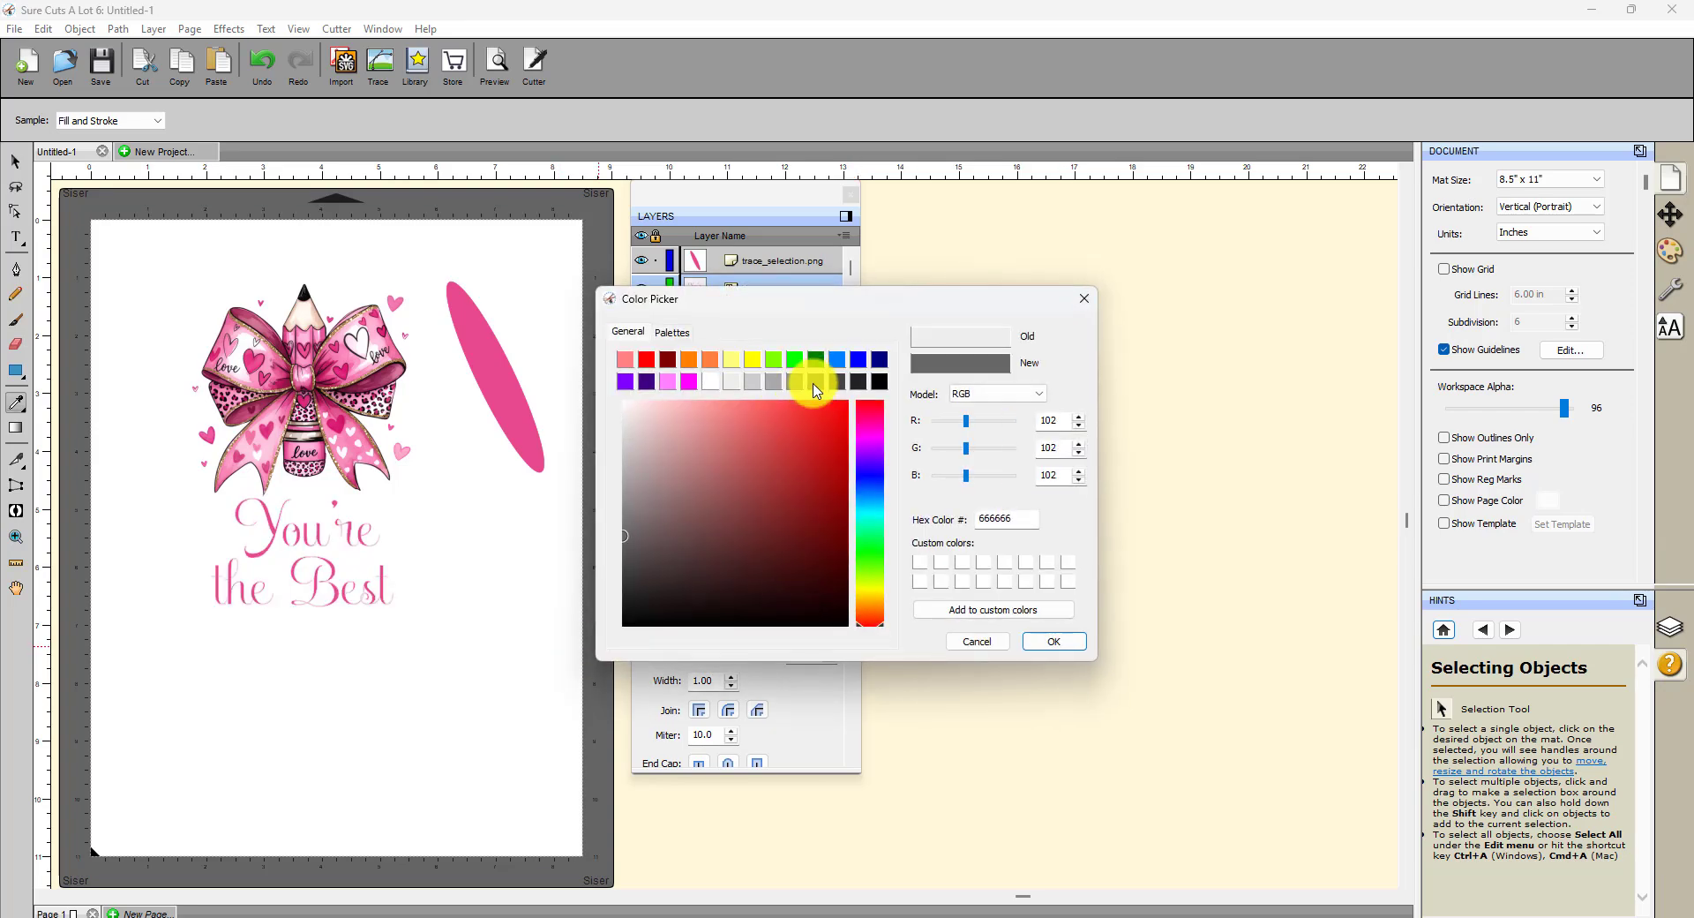
left_click(1059, 643)
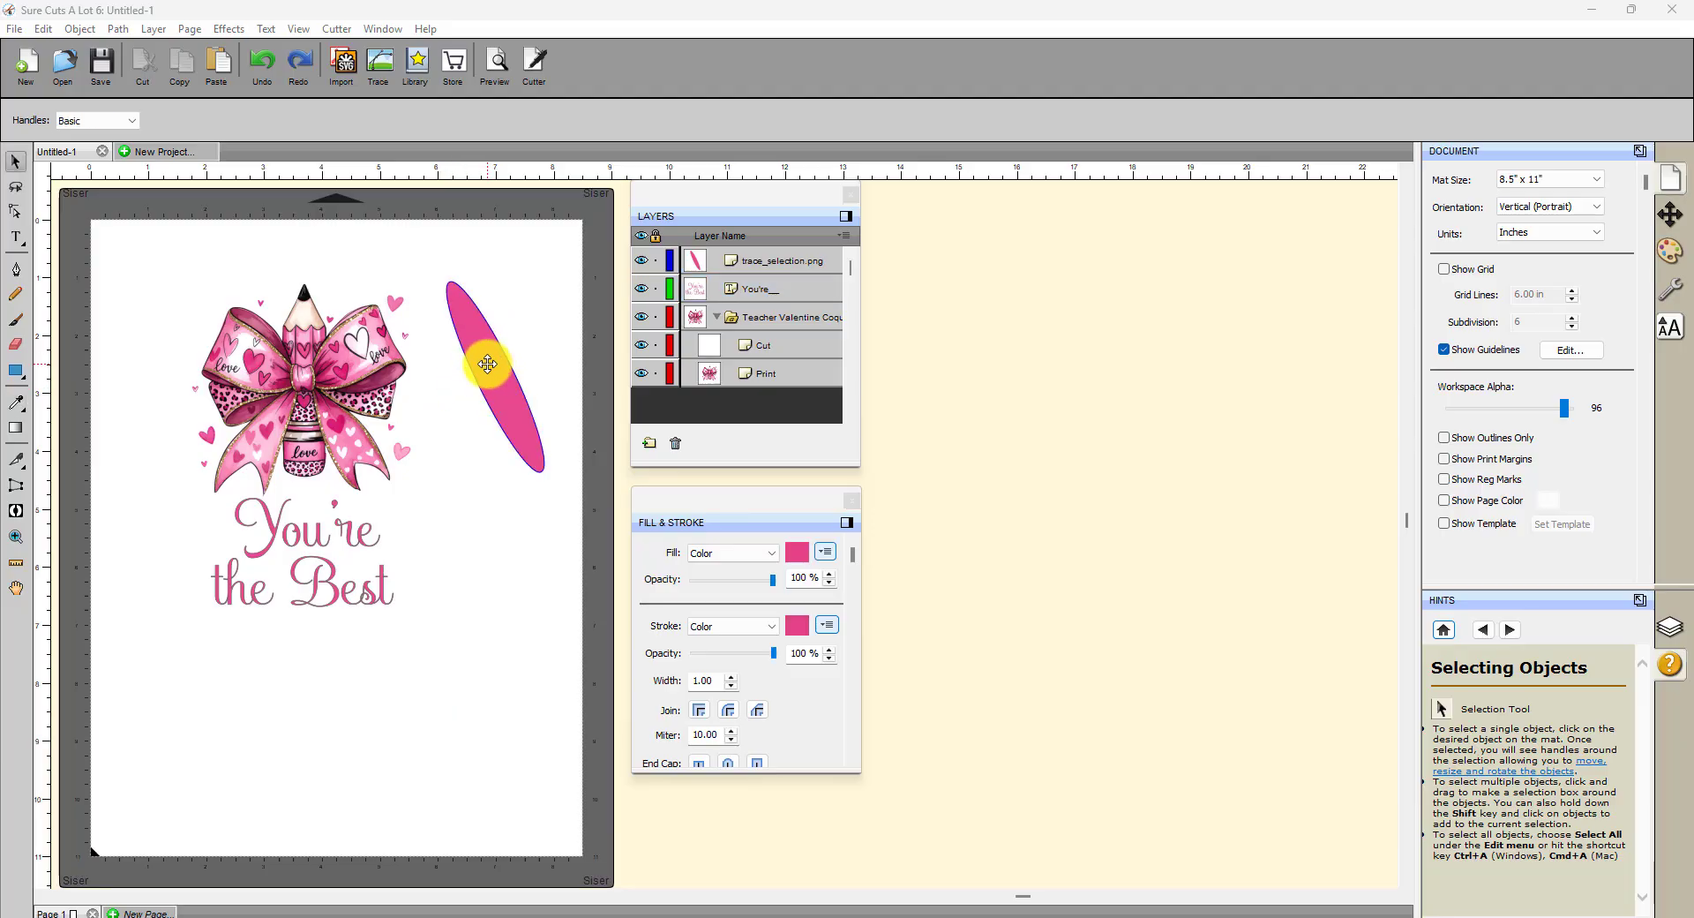
Step: Delete the trace_selection.png layer holding the enlarged pink shape
left_click_drag(487, 360, 493, 348)
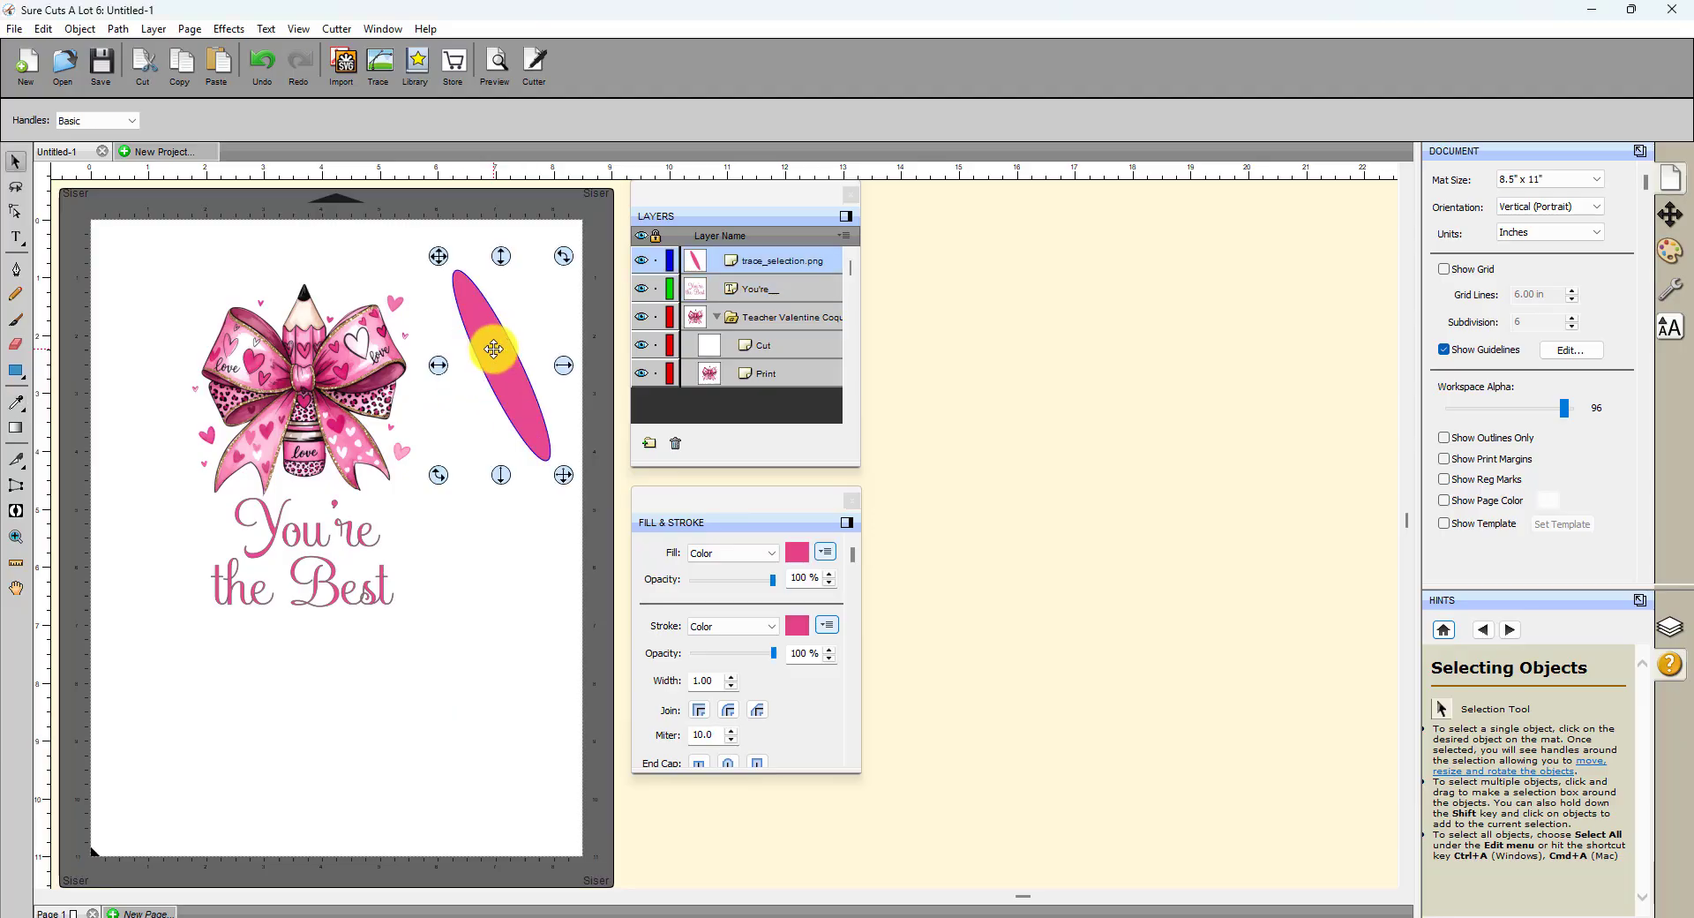
left_click(748, 260)
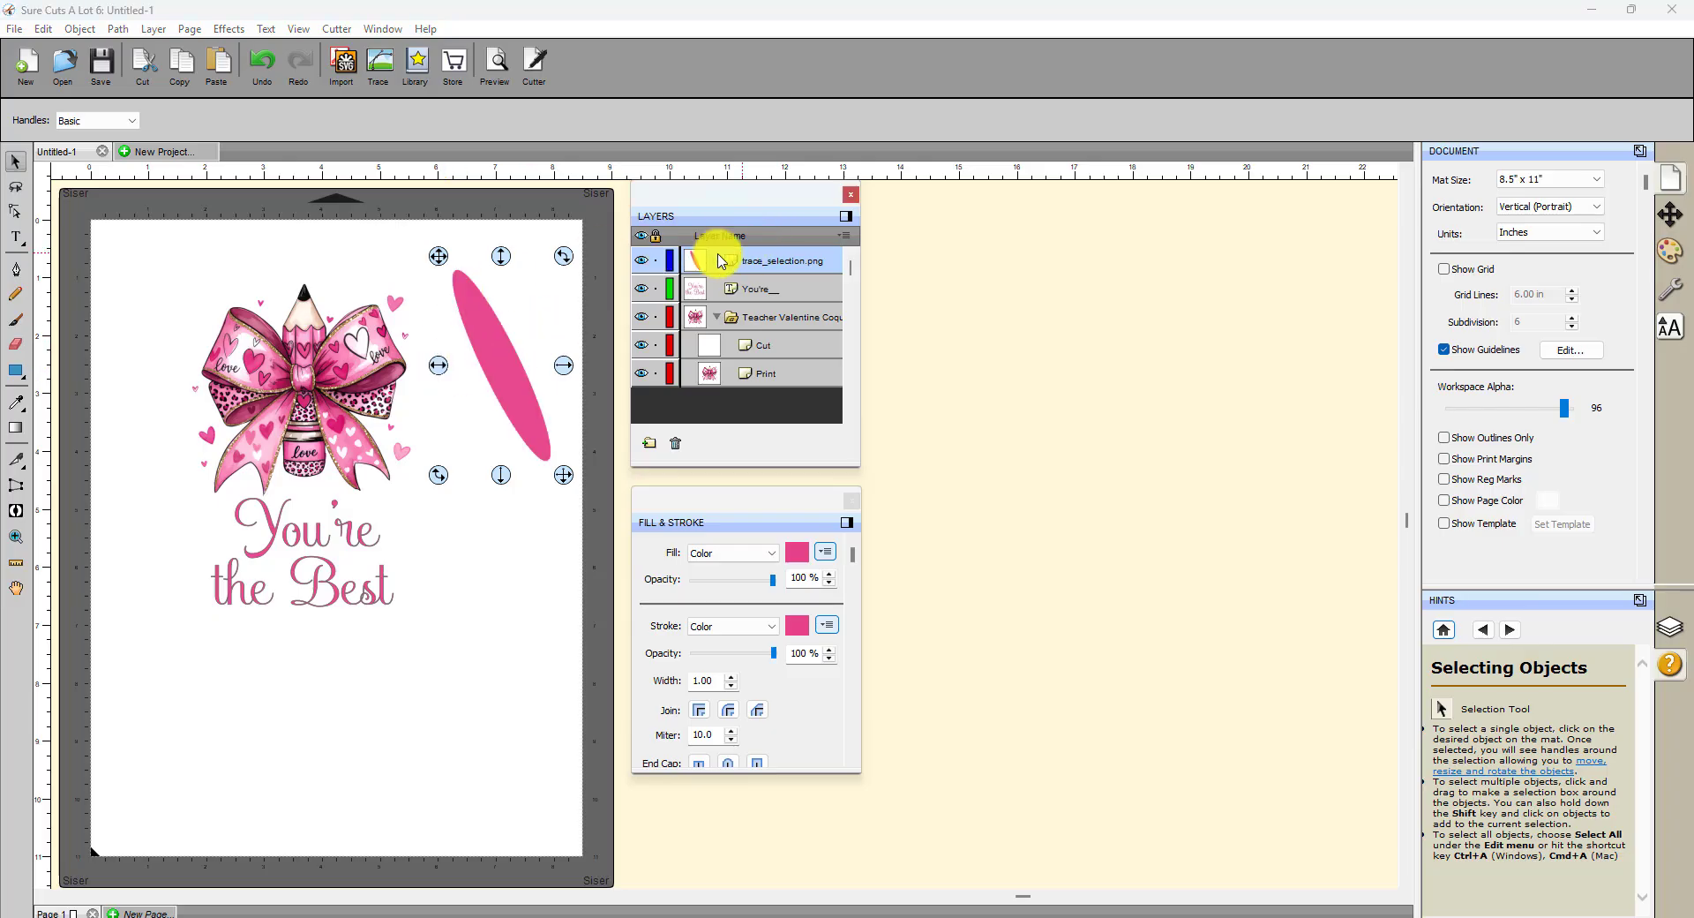
left_click(676, 445)
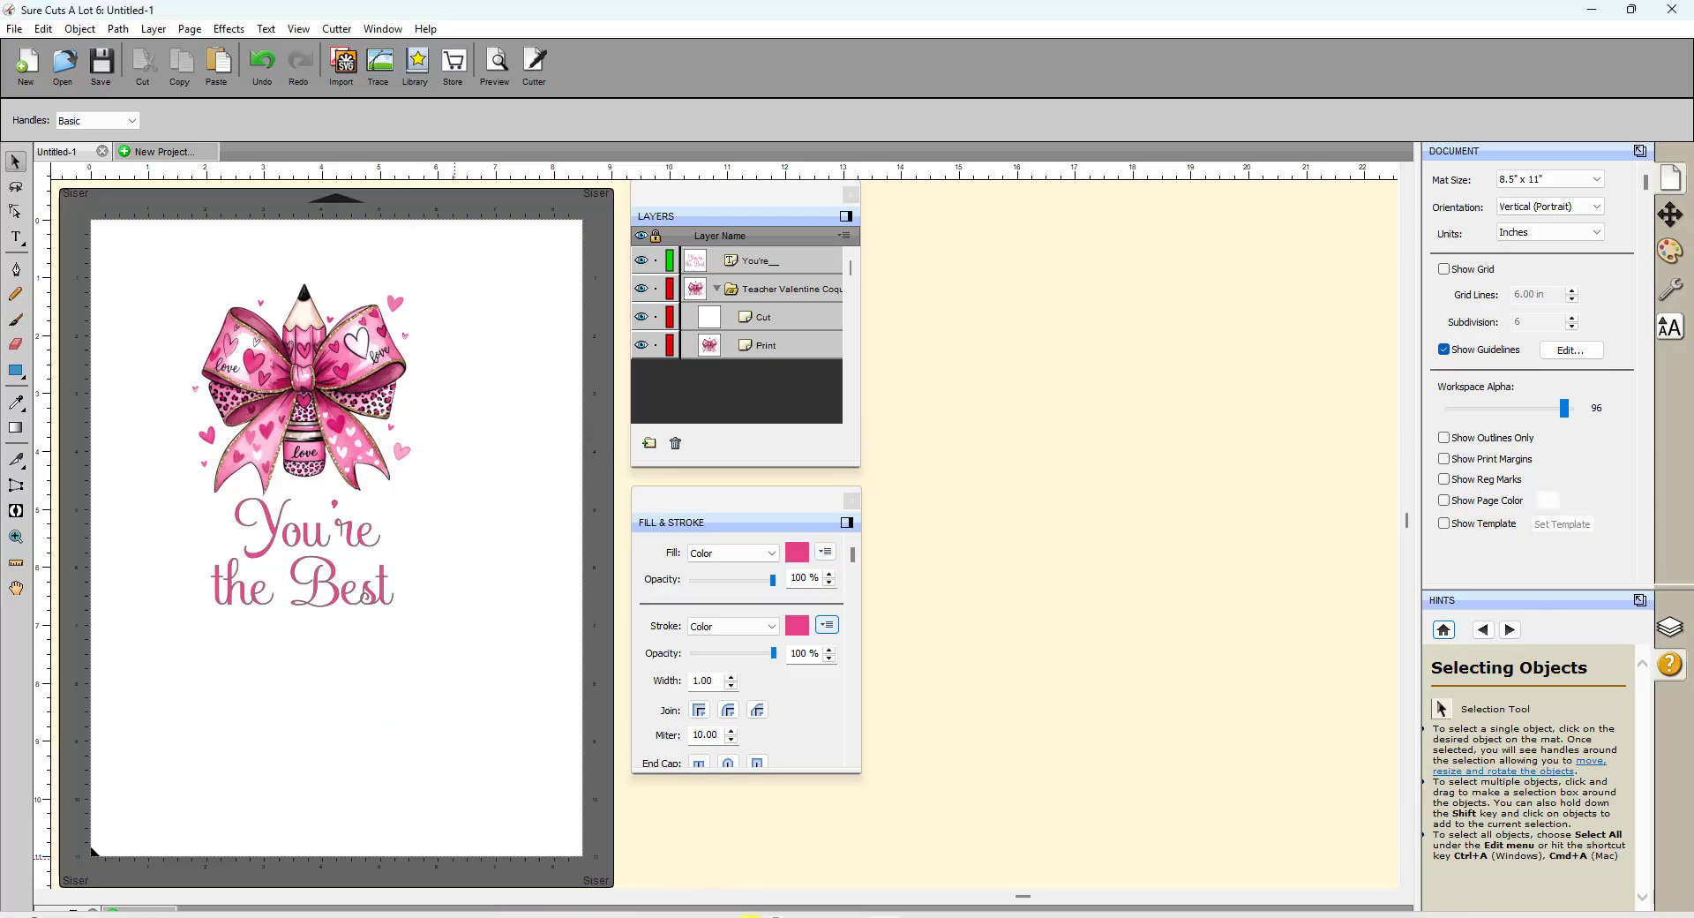
Step: Switch to Chrome and open Anny Studio's Just Color Picker page from the "just color picker" search results
mouse_move(764, 915)
left_click(767, 843)
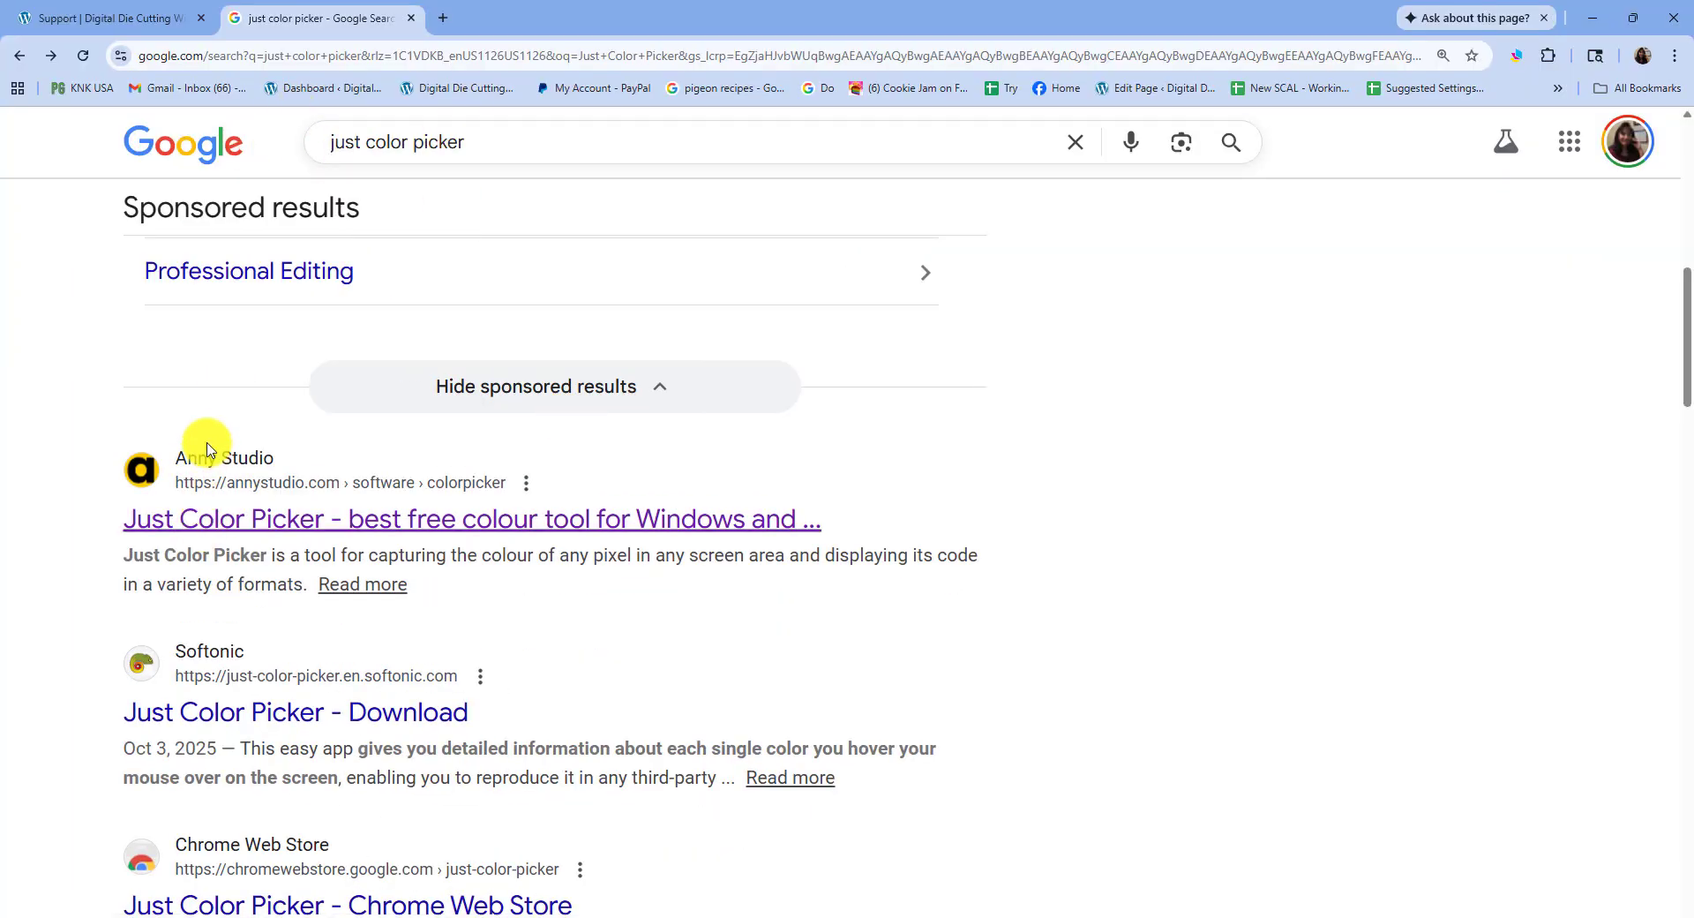
scroll(239, 768, "down", 2)
scroll(281, 819, "down", 2)
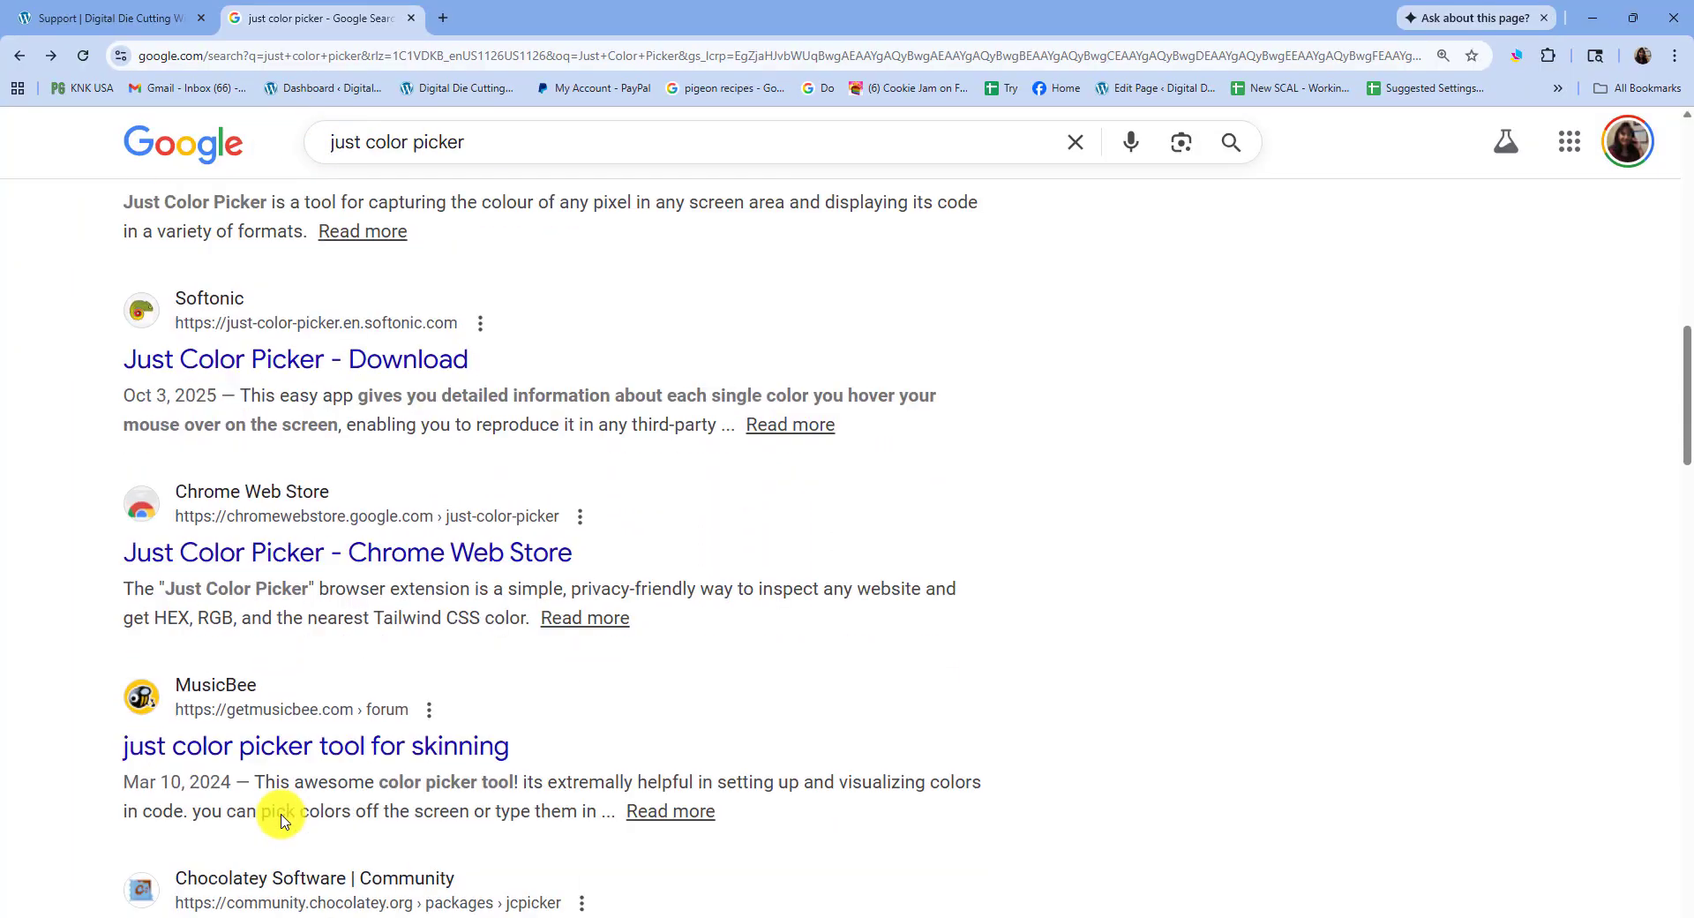
scroll(280, 819, "up", 4)
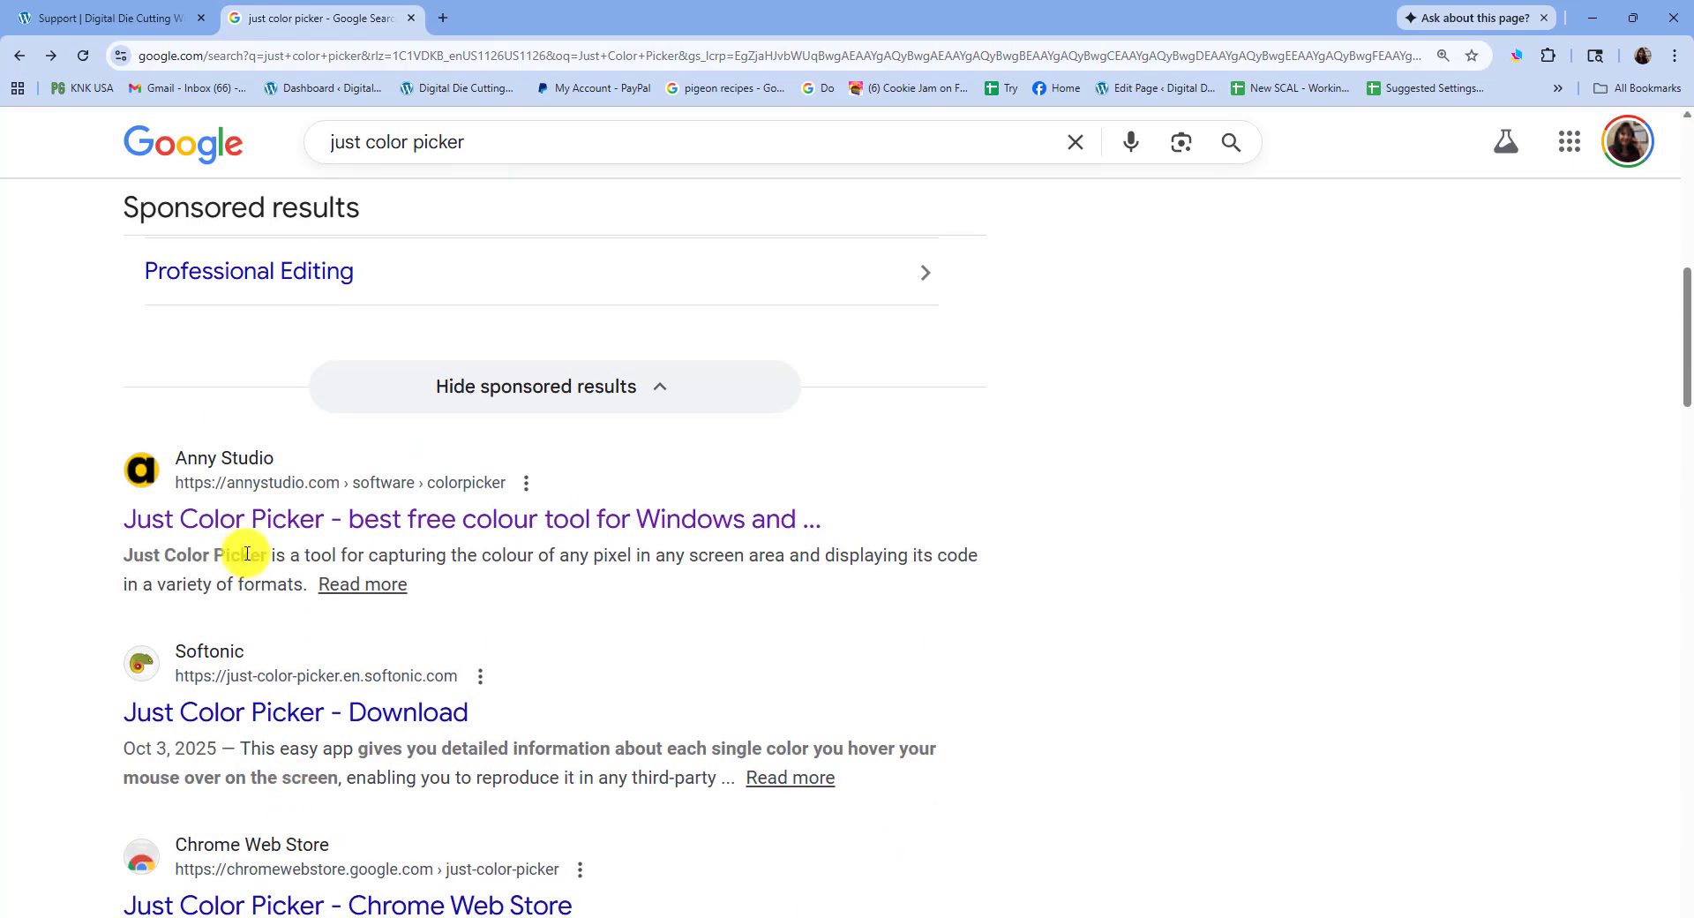
scroll(246, 556, "down", 1)
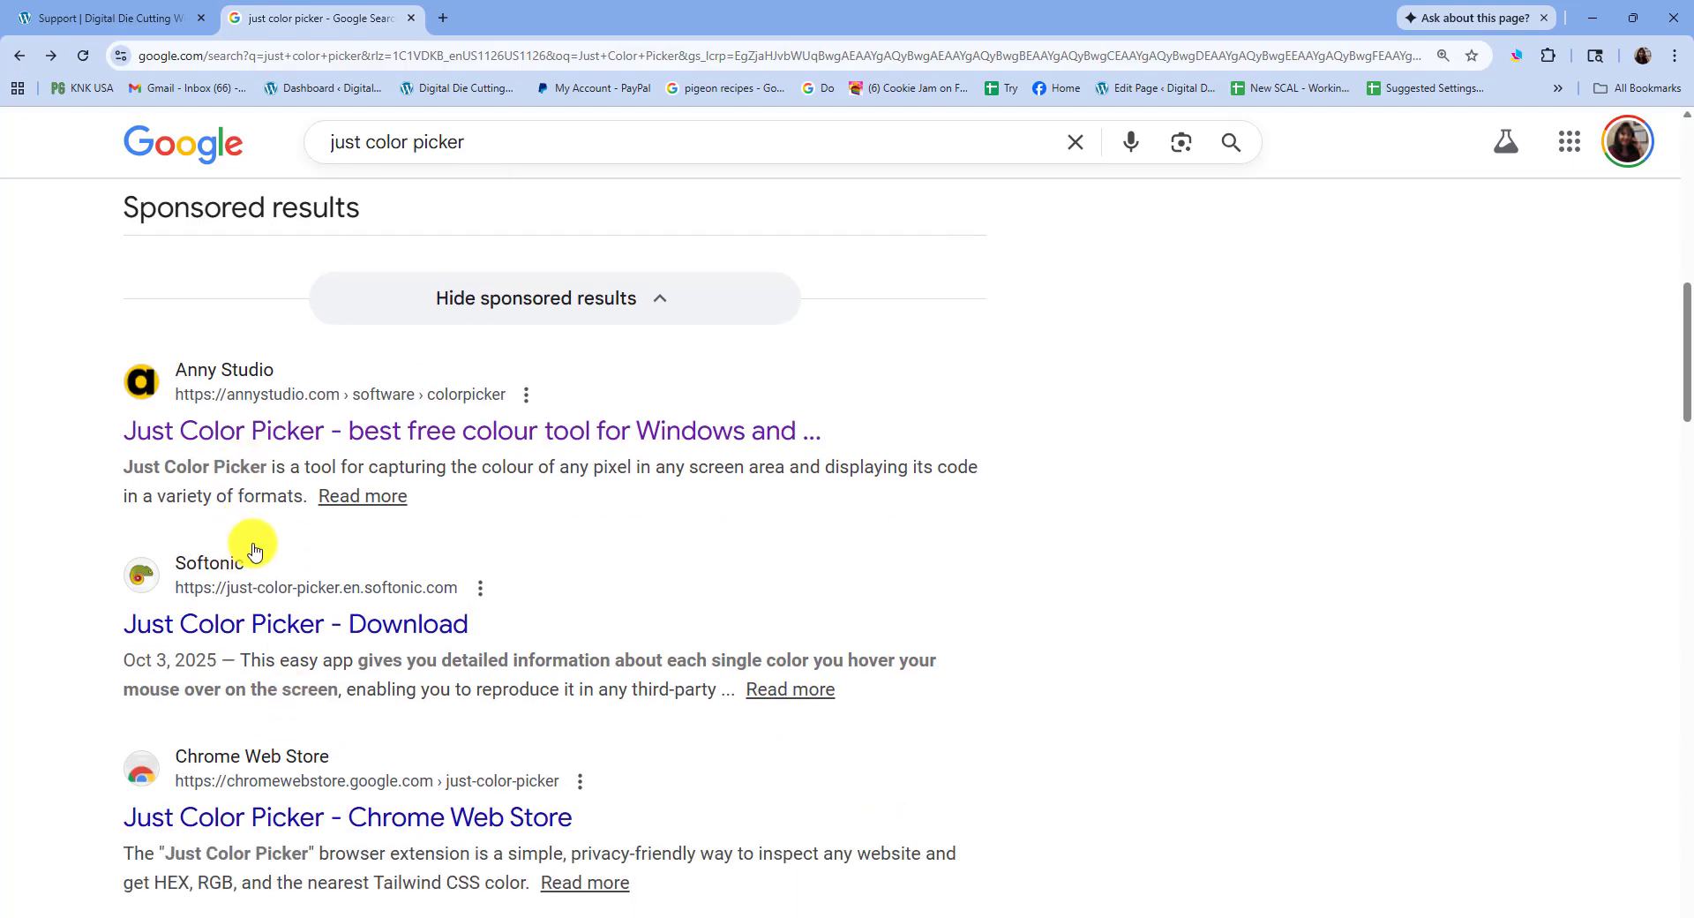
left_click(269, 435)
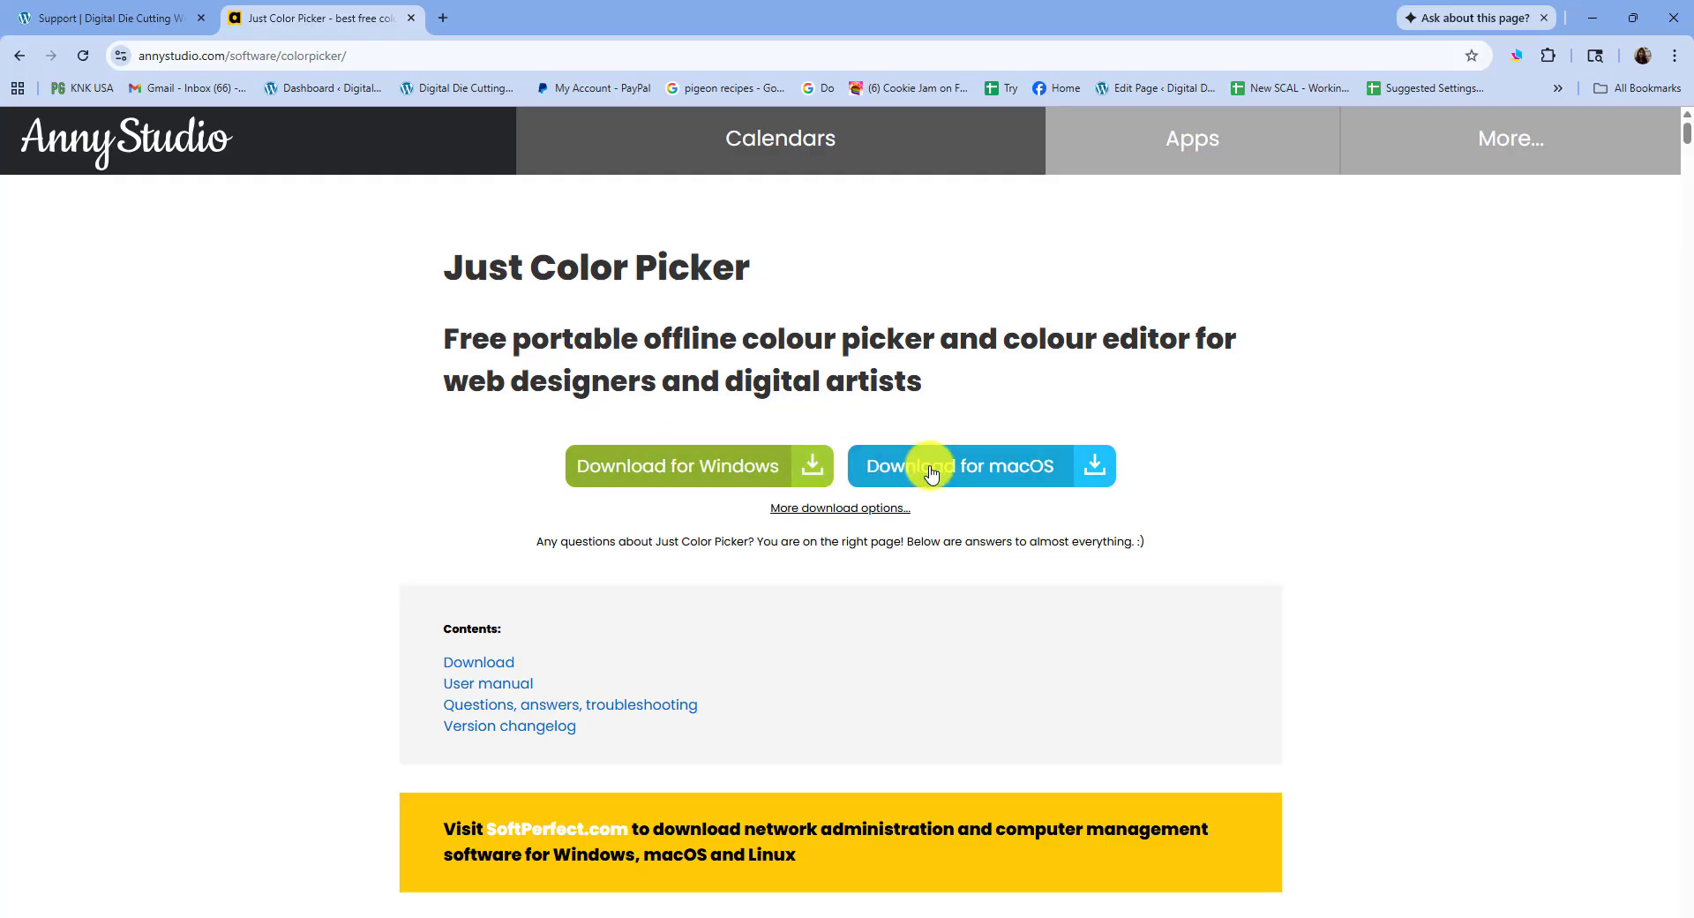
Step: Close the Just Color Picker web page, and bring up the Just Color Picker app beside the bow design
left_click(407, 18)
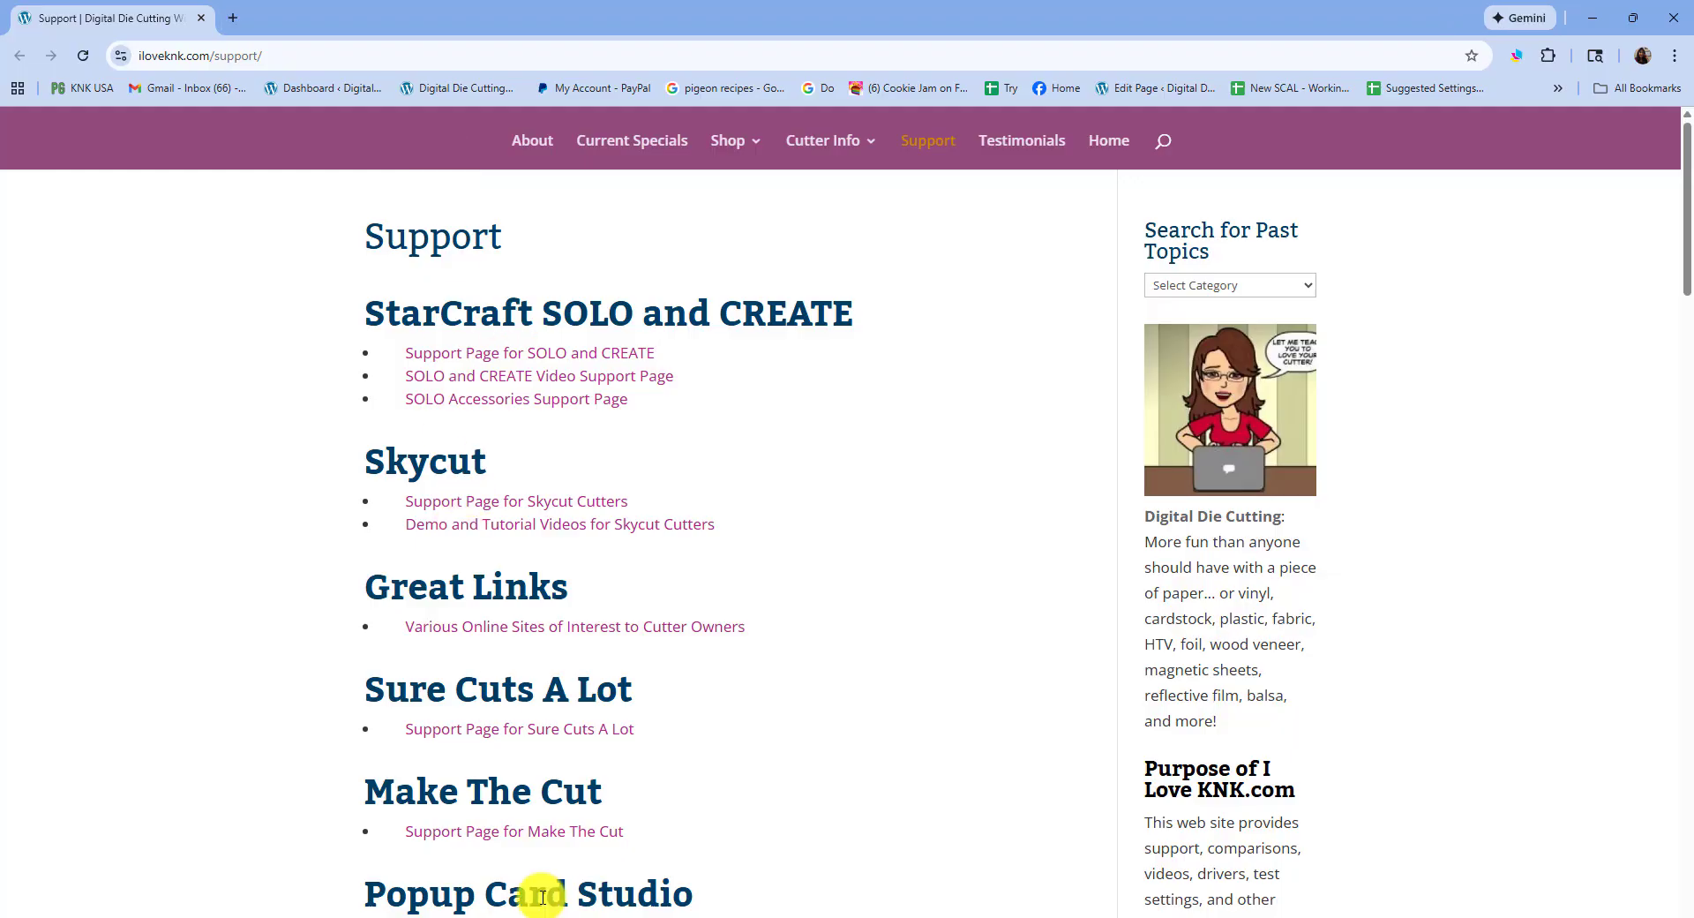
left_click(1593, 18)
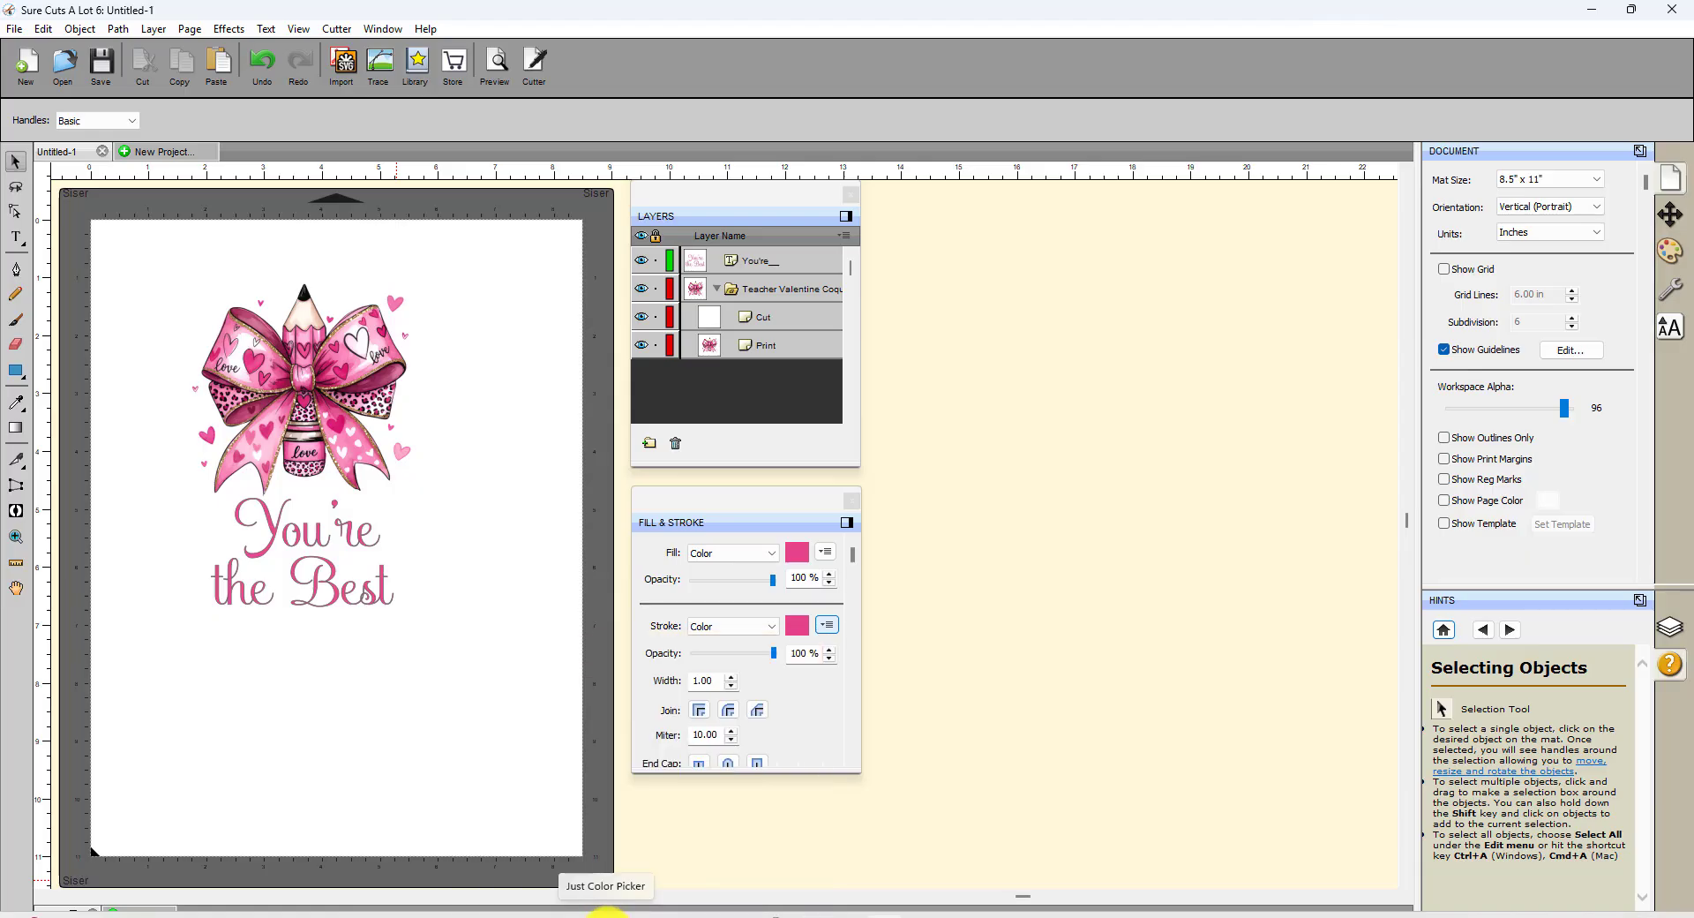
left_click(607, 911)
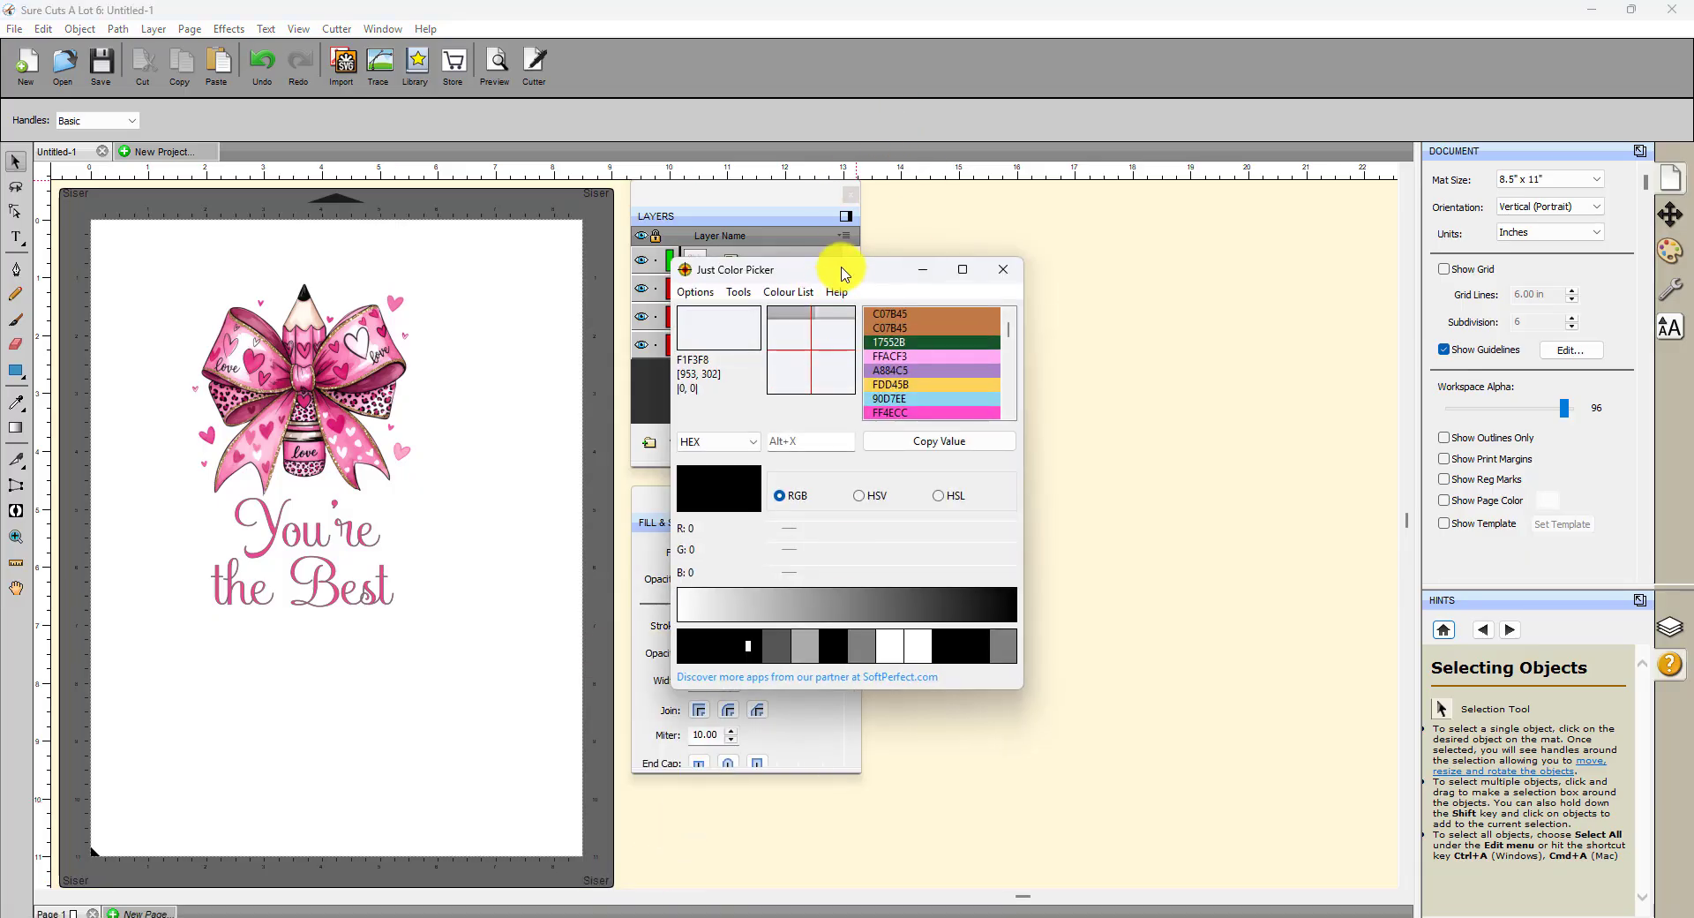
left_click_drag(843, 269, 662, 298)
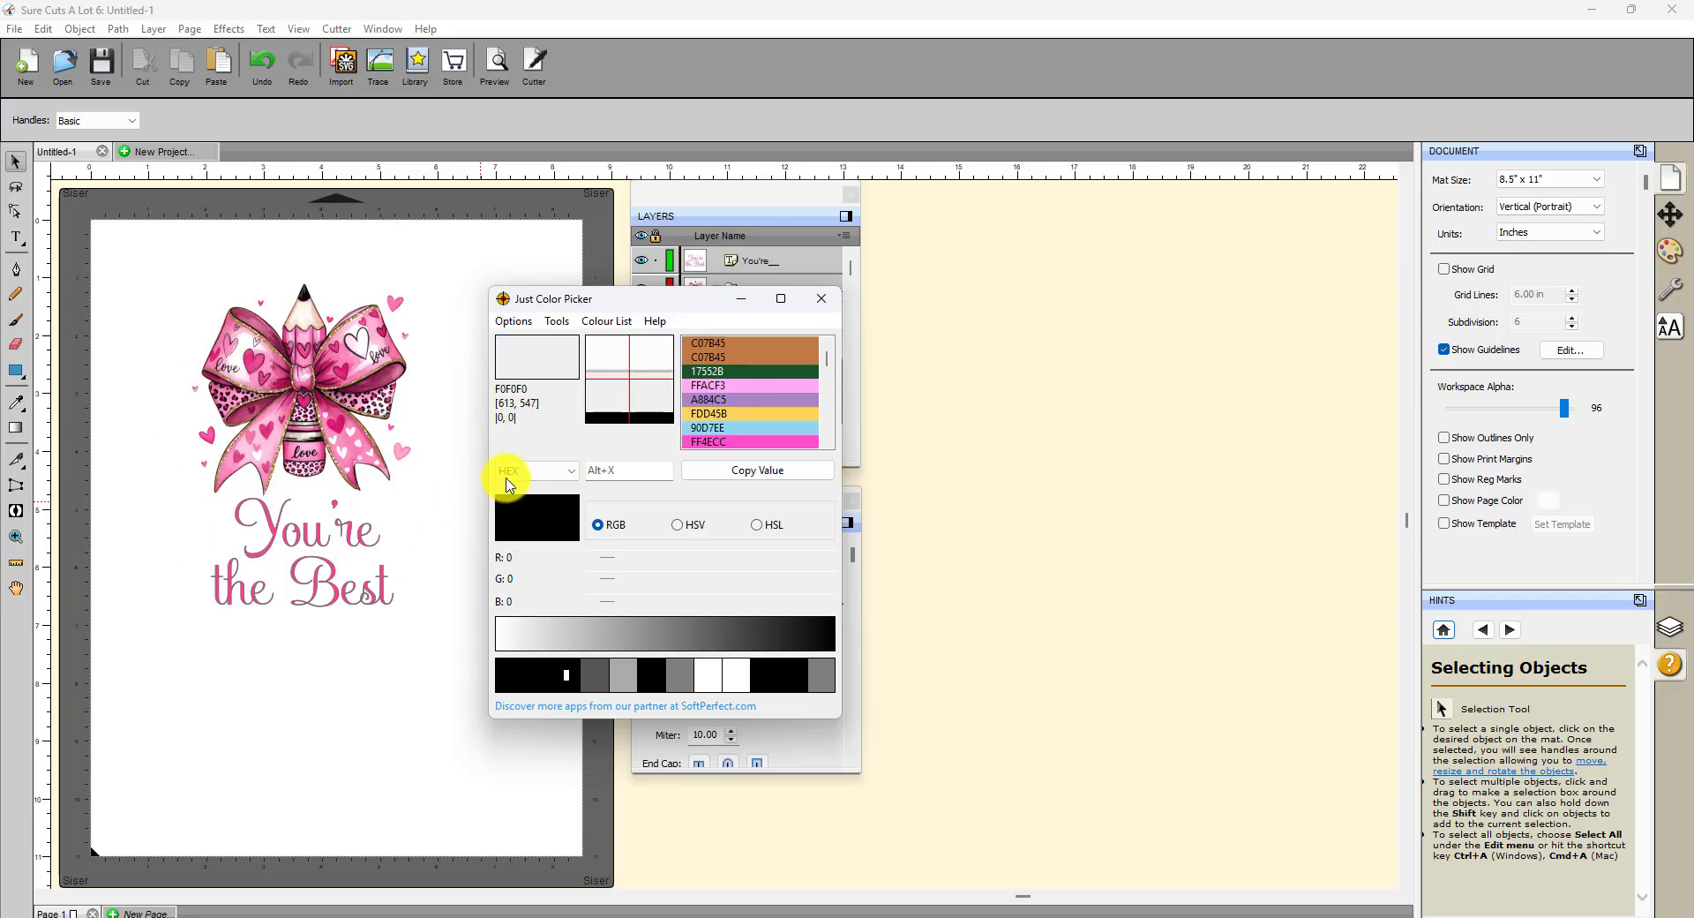
Step: Sample the bow's pink E83B86 in HEX format with Just Color Picker, copy the value, and move the picker window off the panels
left_click(572, 473)
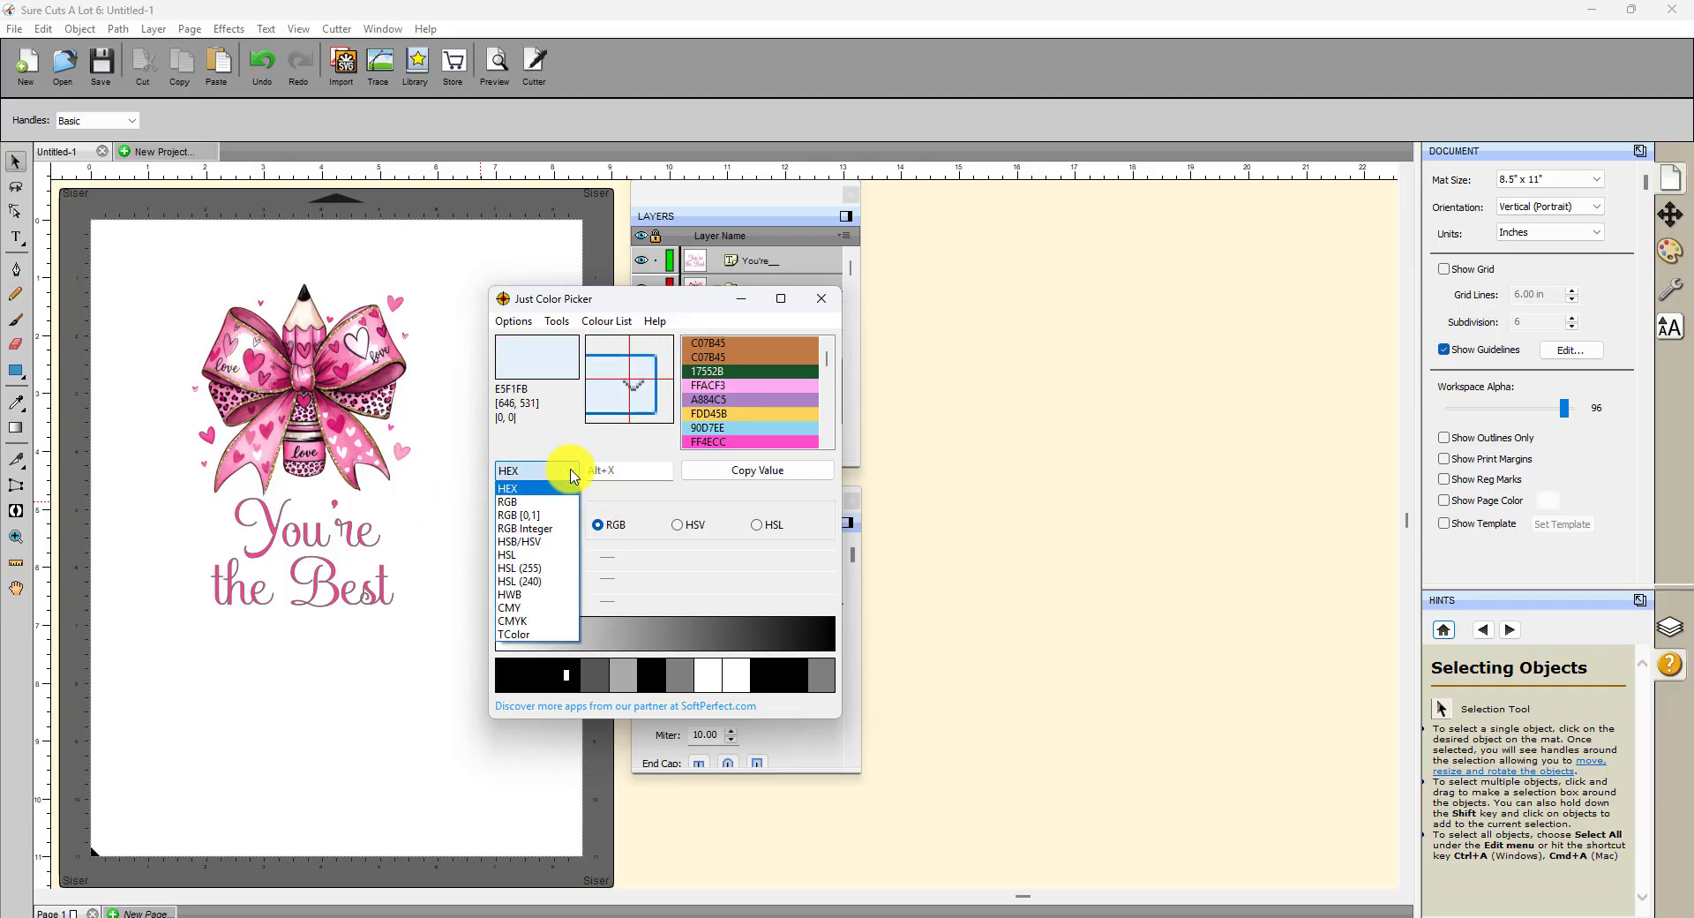
left_click(512, 487)
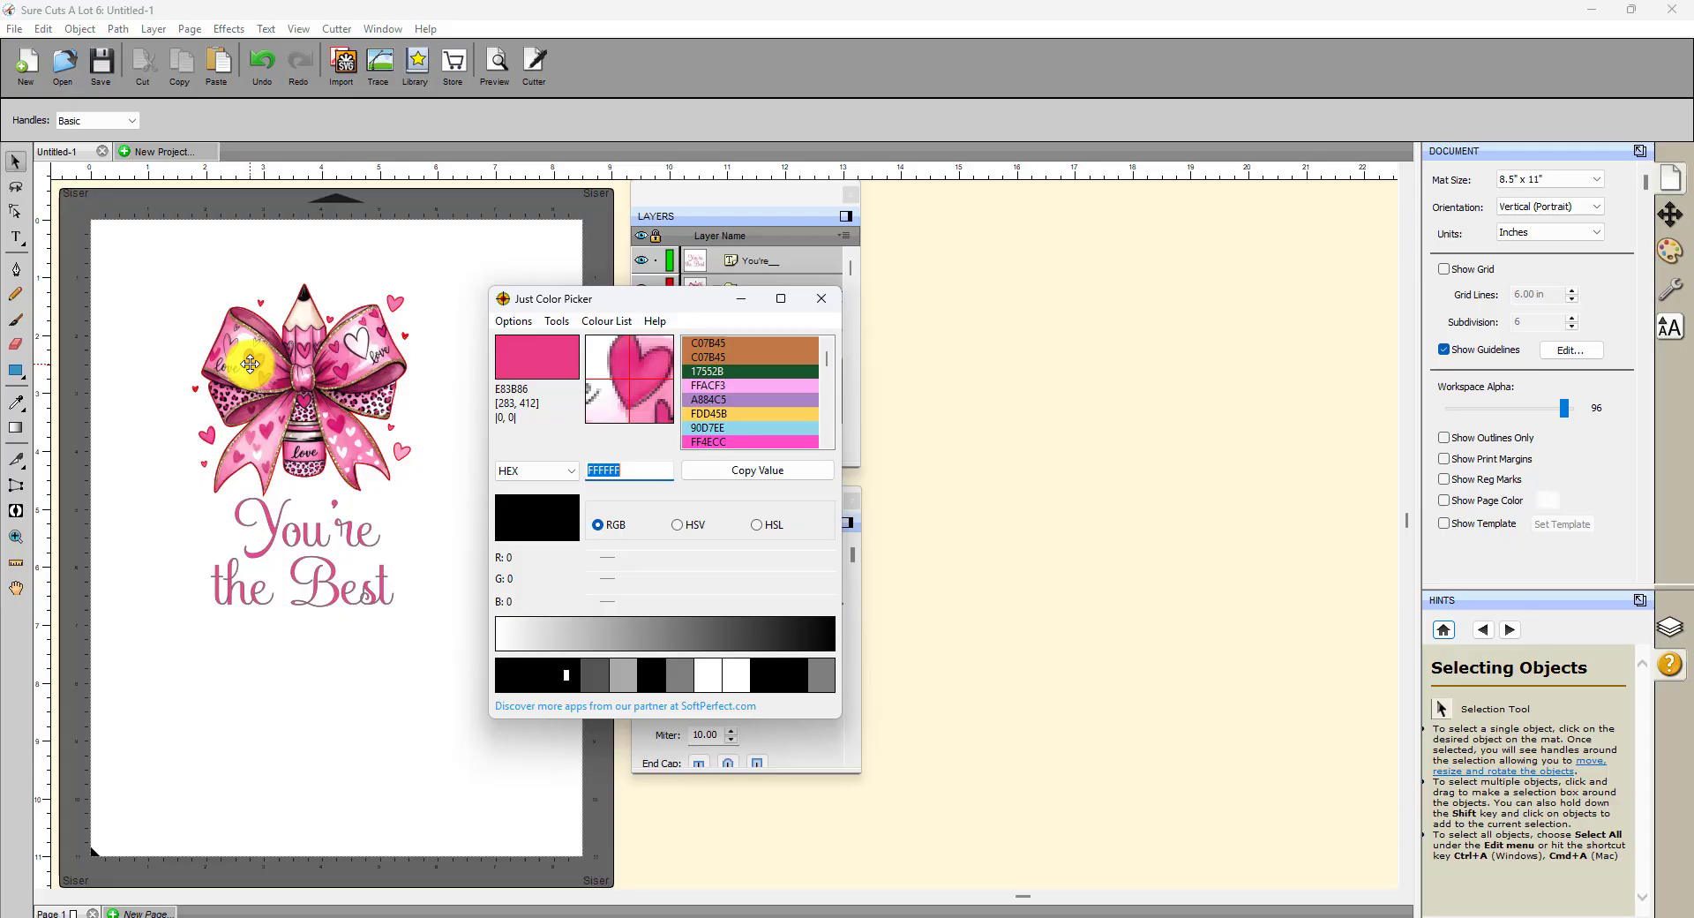
key("alt+x")
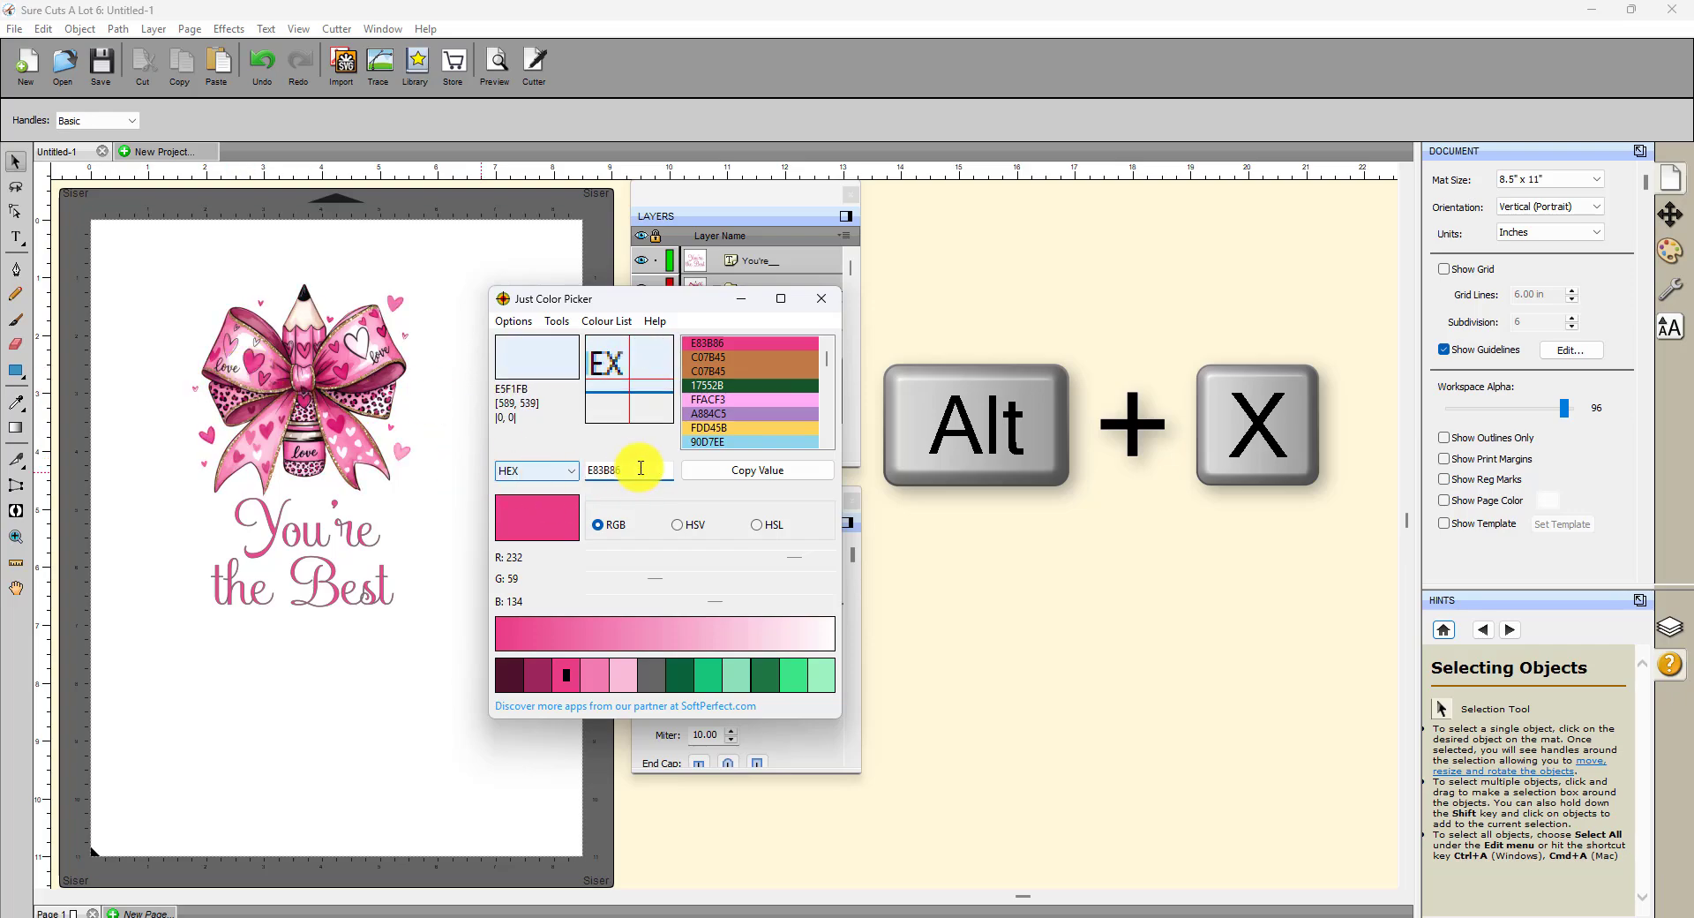
left_click(751, 473)
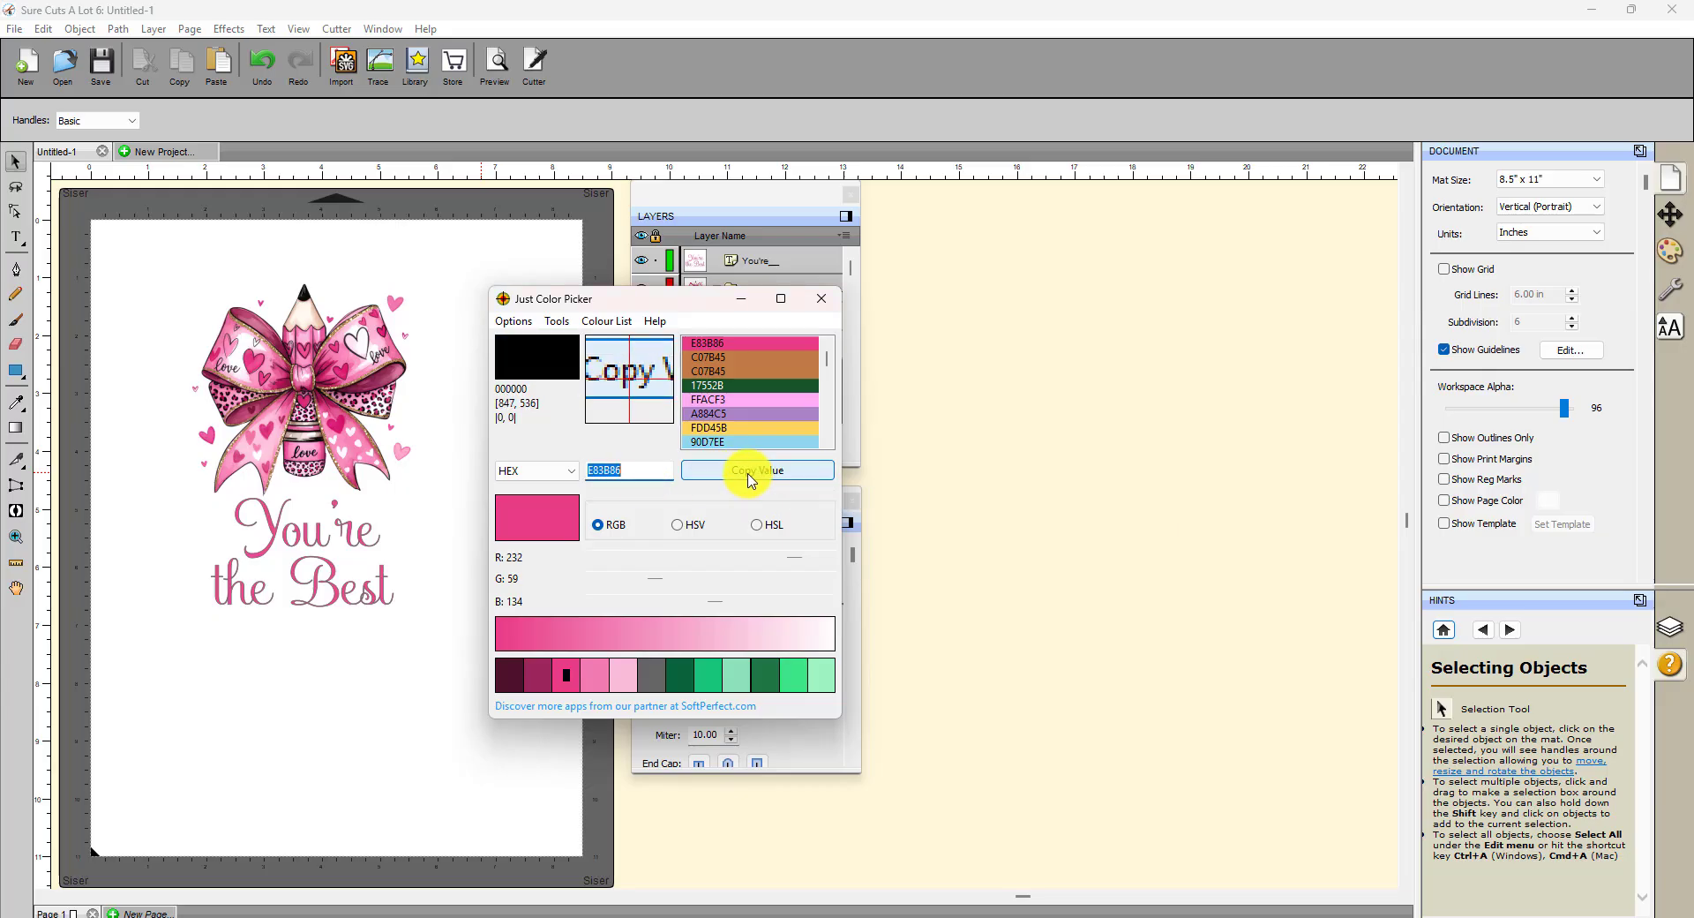
left_click_drag(708, 309, 1129, 356)
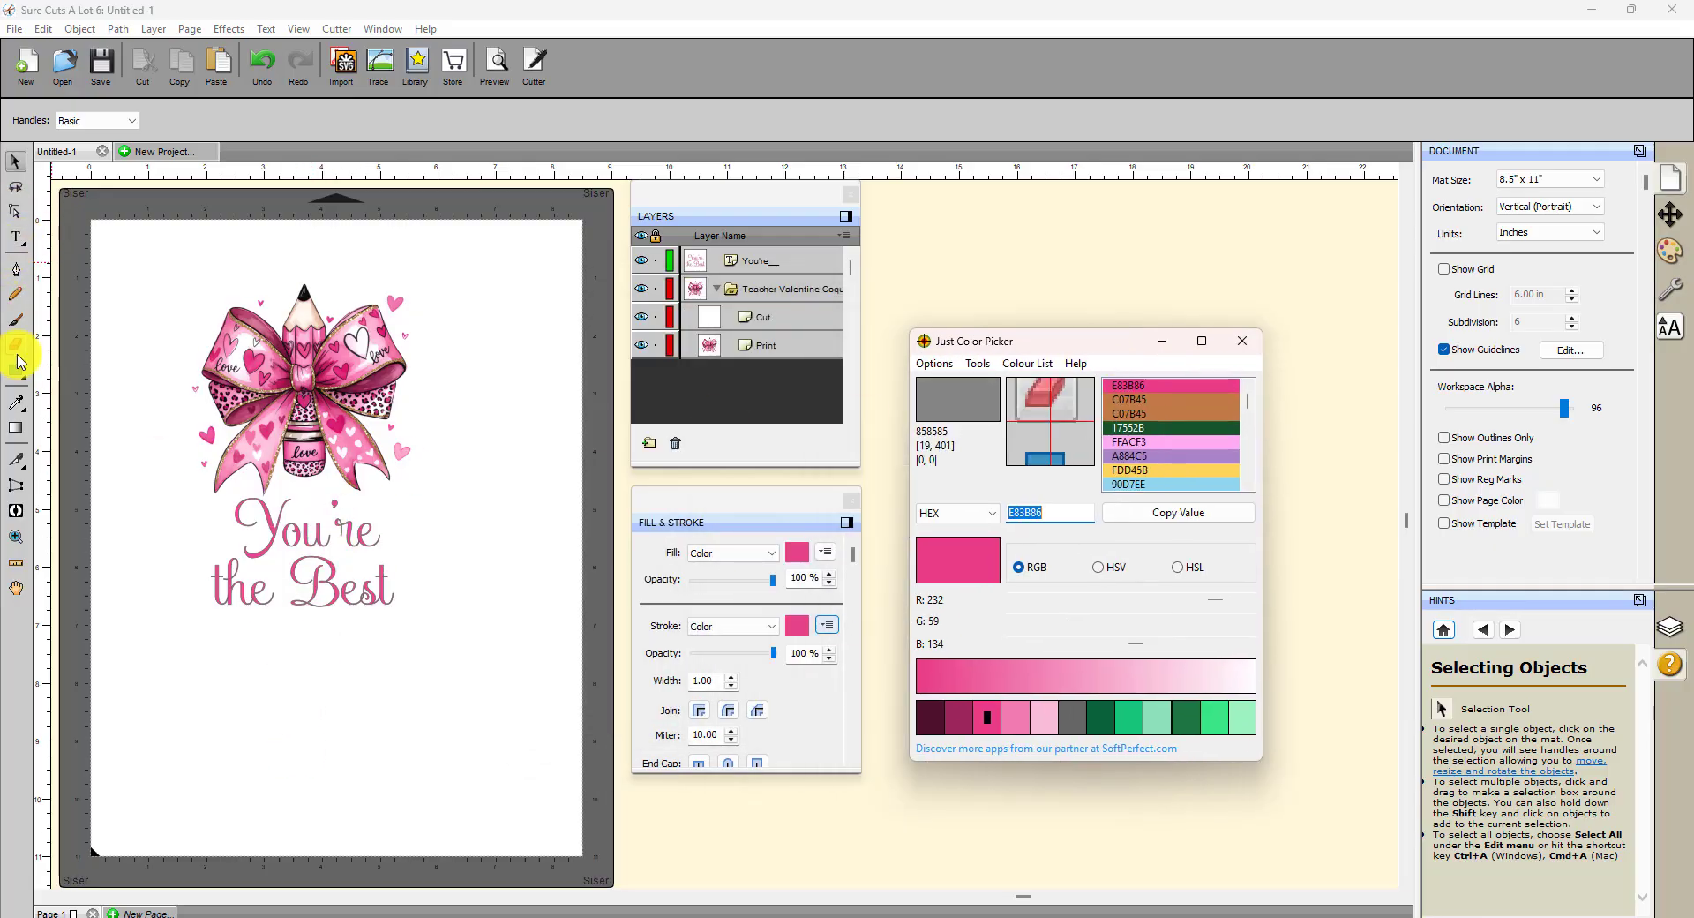
Step: Insert the red Heart 2 shape from the library's Basic Shapes and place it centered below the "You're the Best" text
left_click(418, 64)
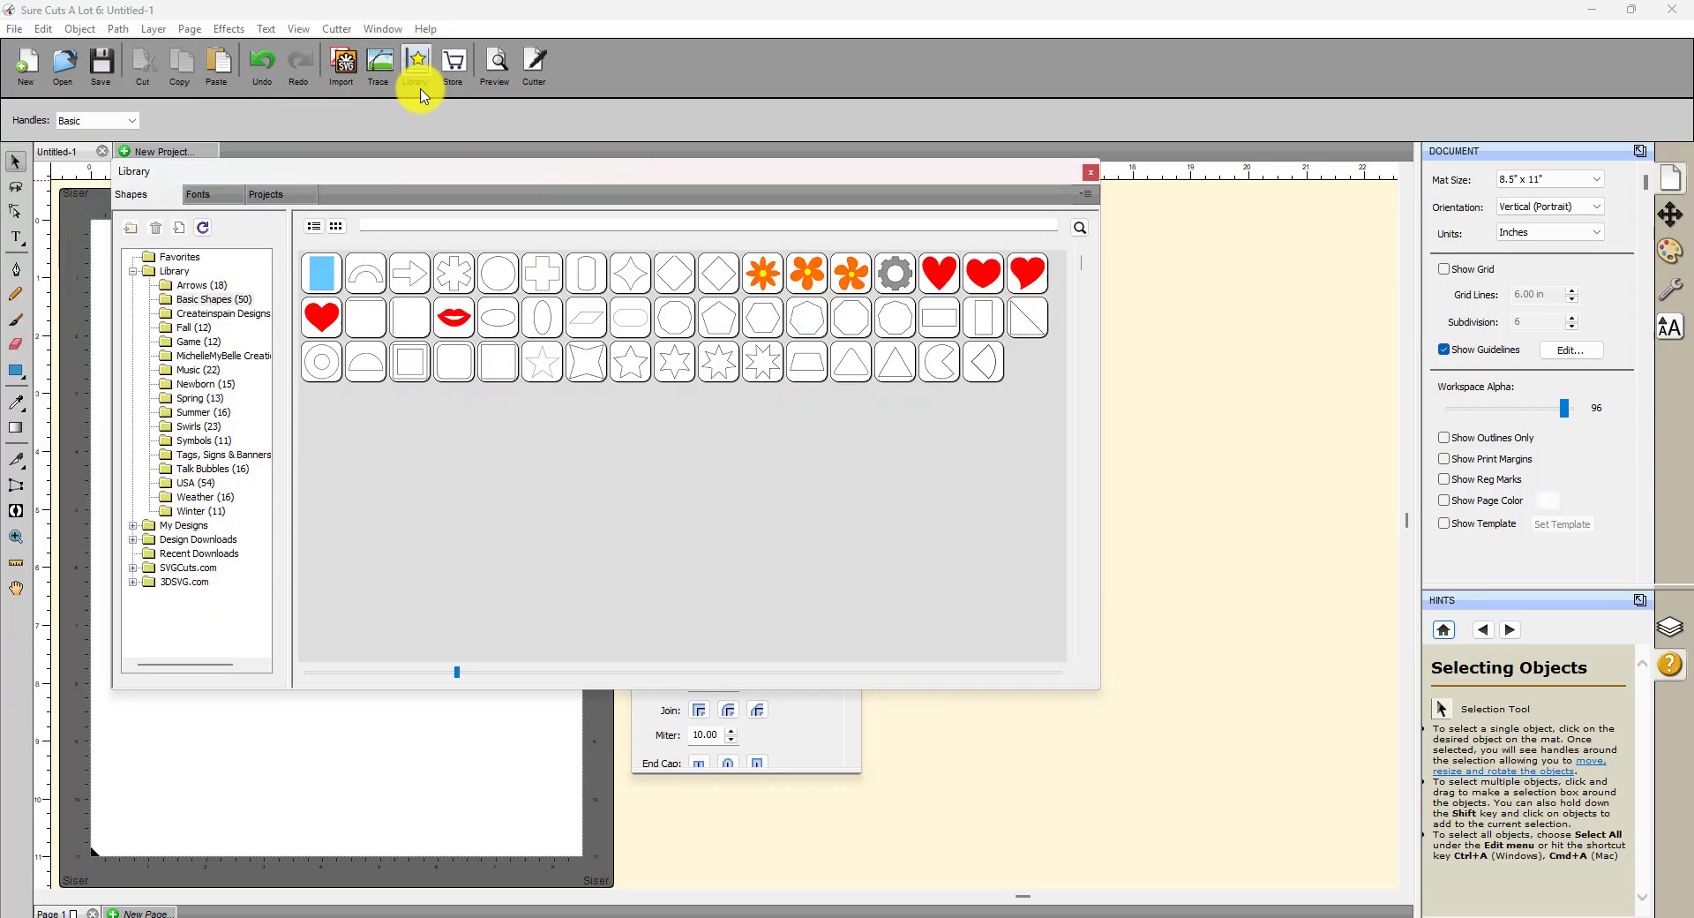
double_click(932, 282)
left_click(1091, 172)
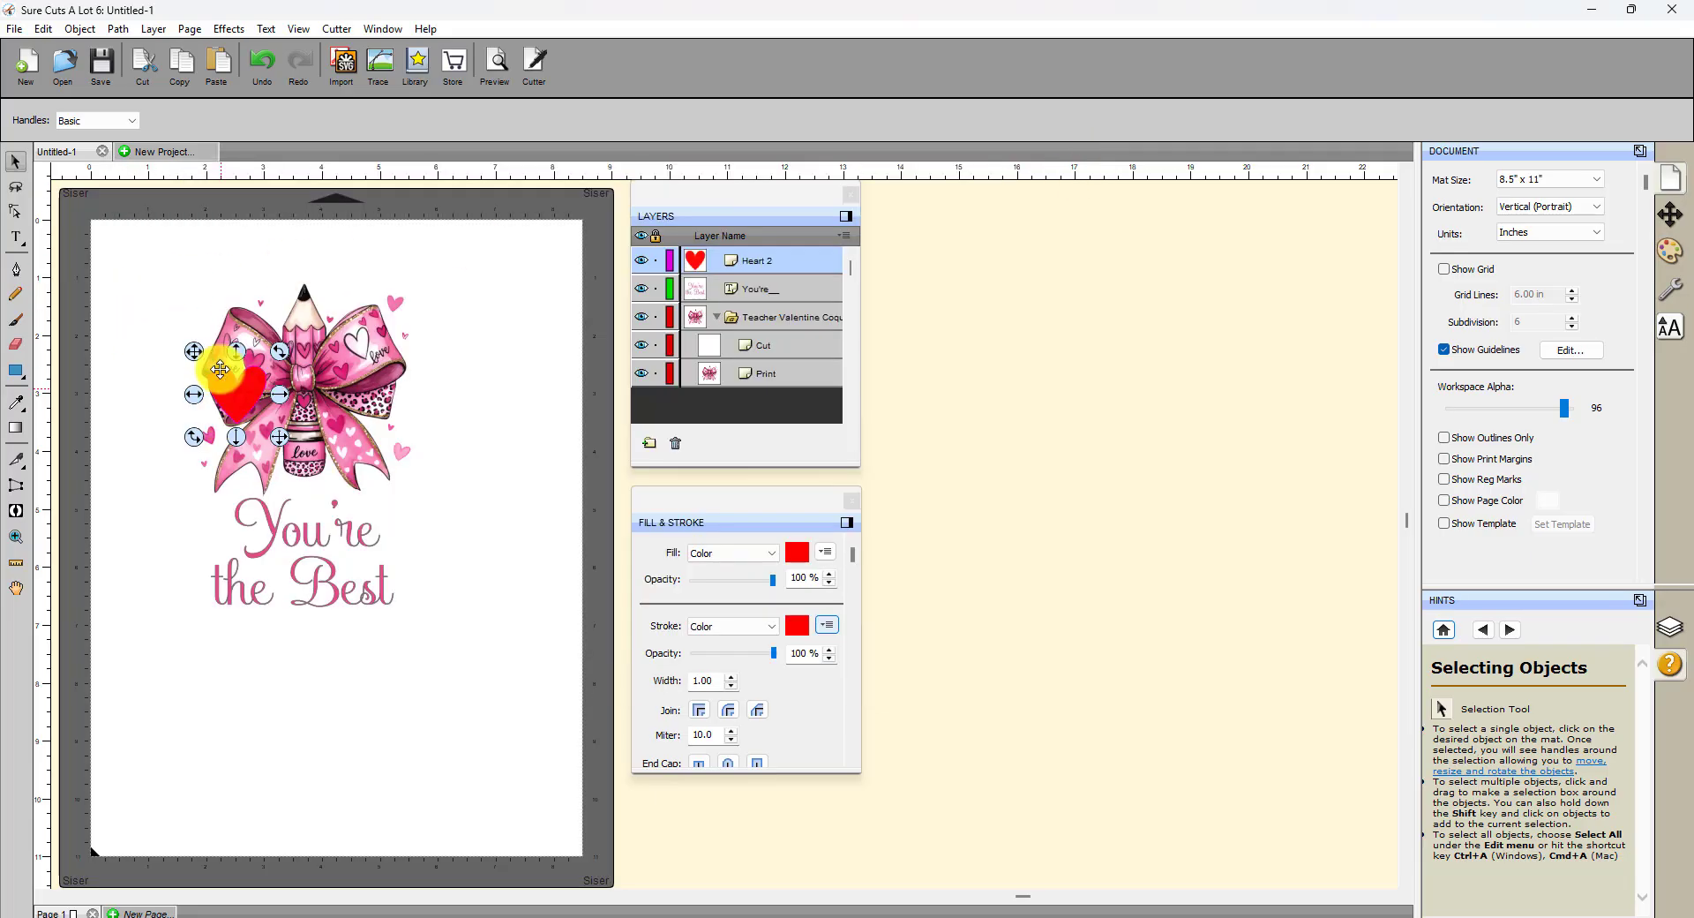
left_click_drag(220, 368, 305, 674)
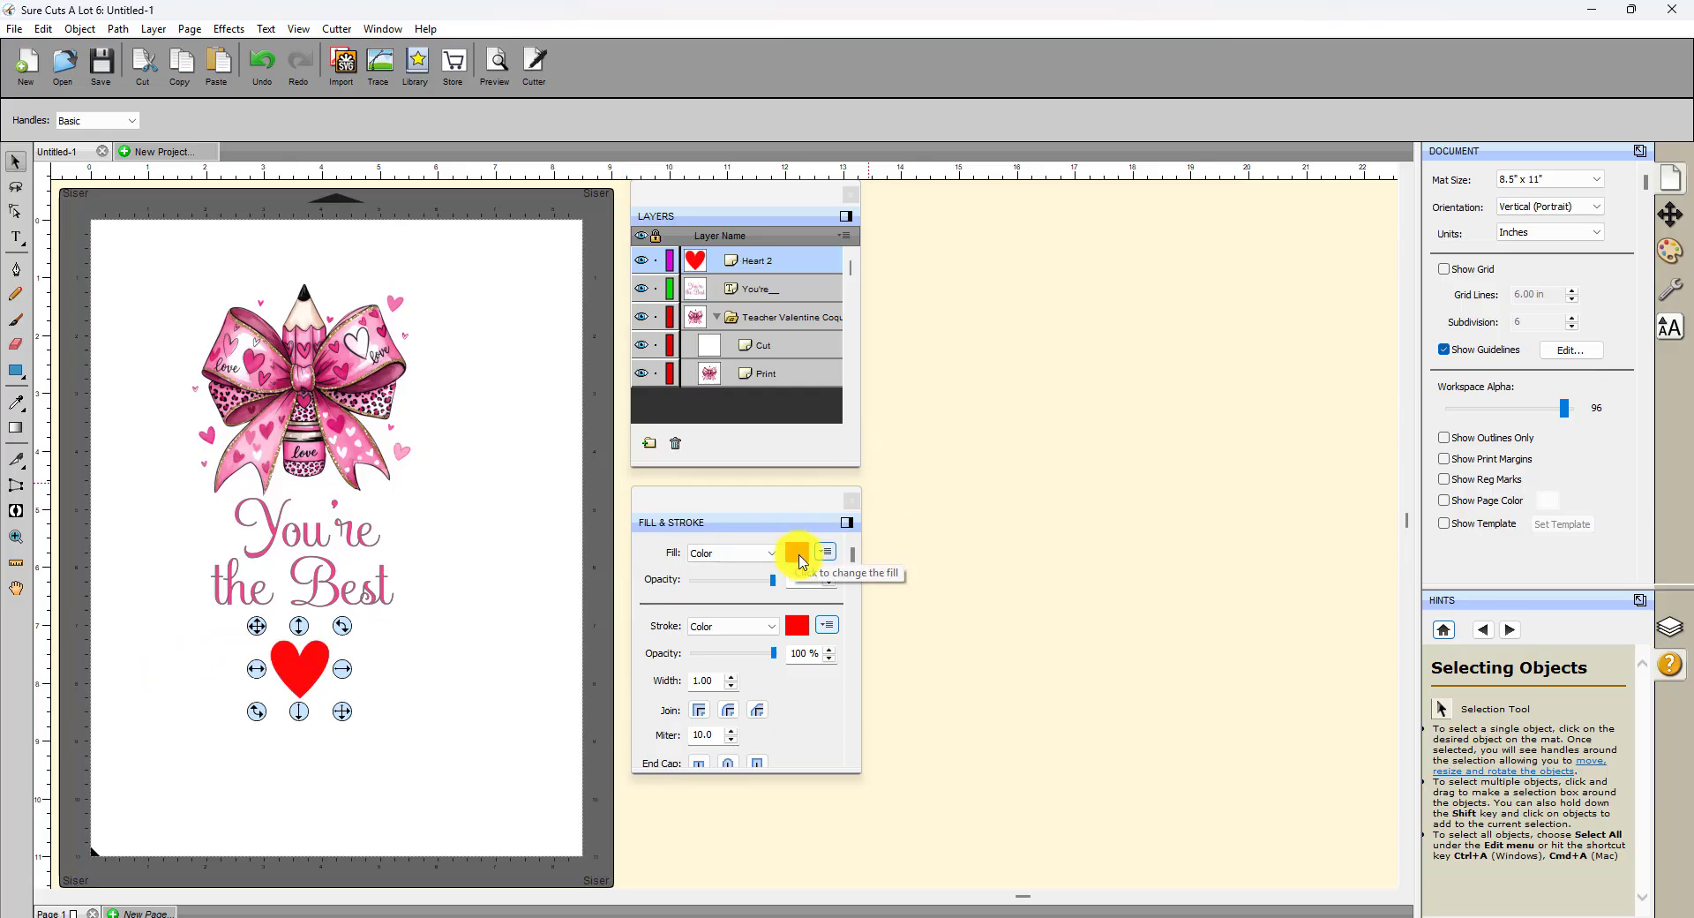
Step: Set the heart's fill color to hex E83B86 and save that pink in the first custom color slot
left_click(798, 553)
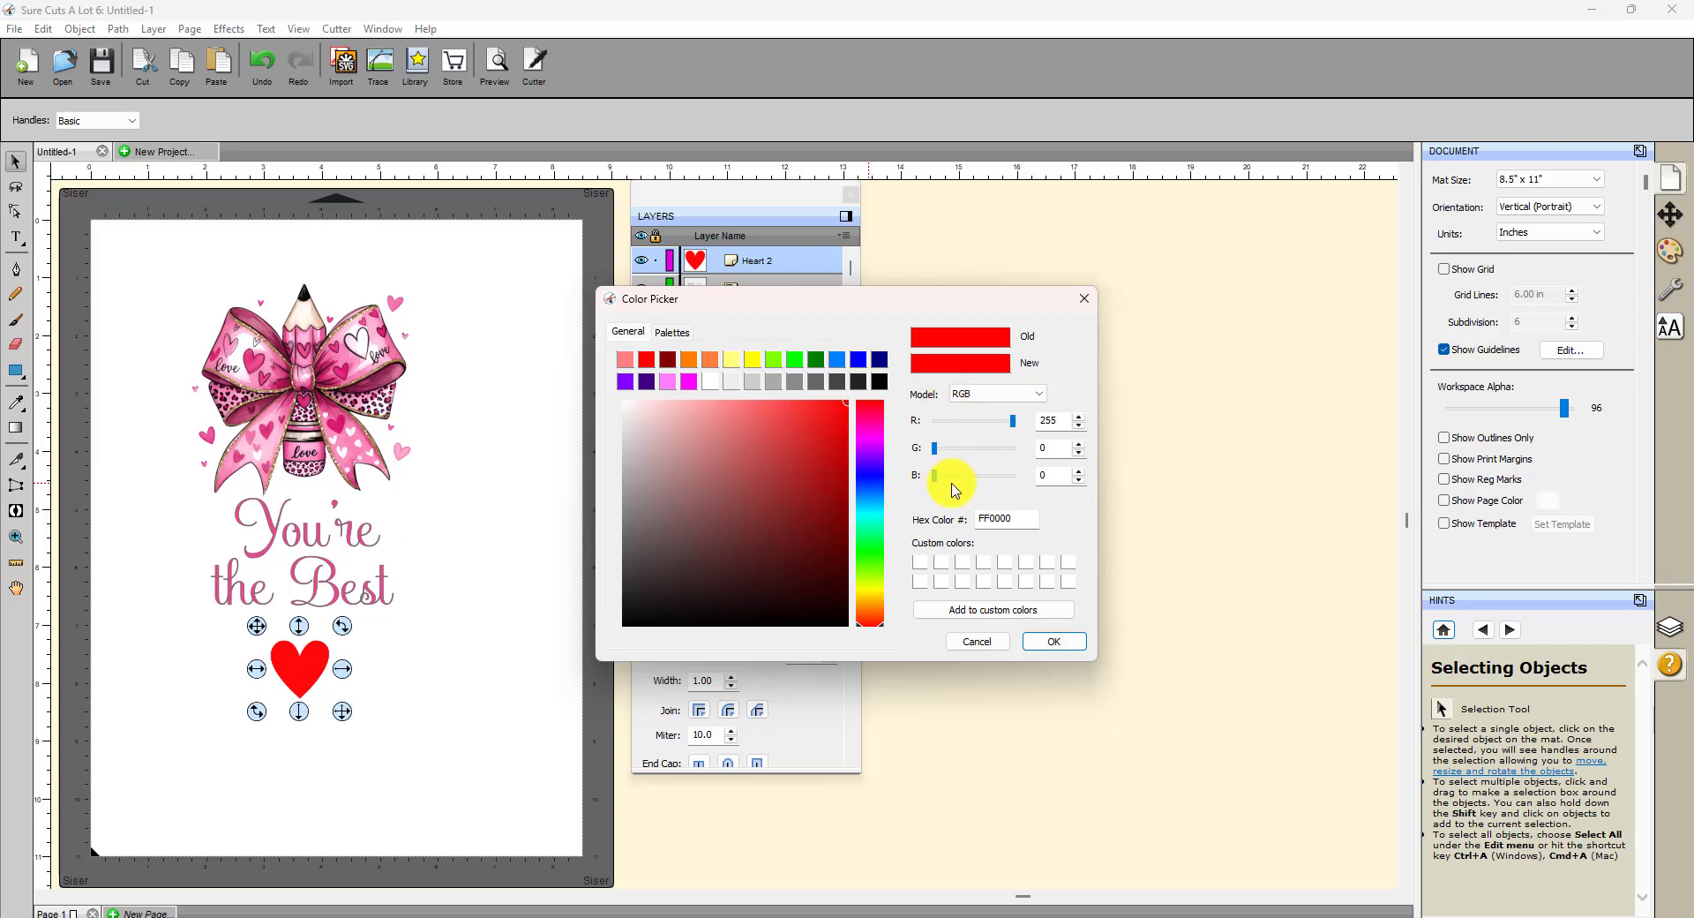
left_click(919, 563)
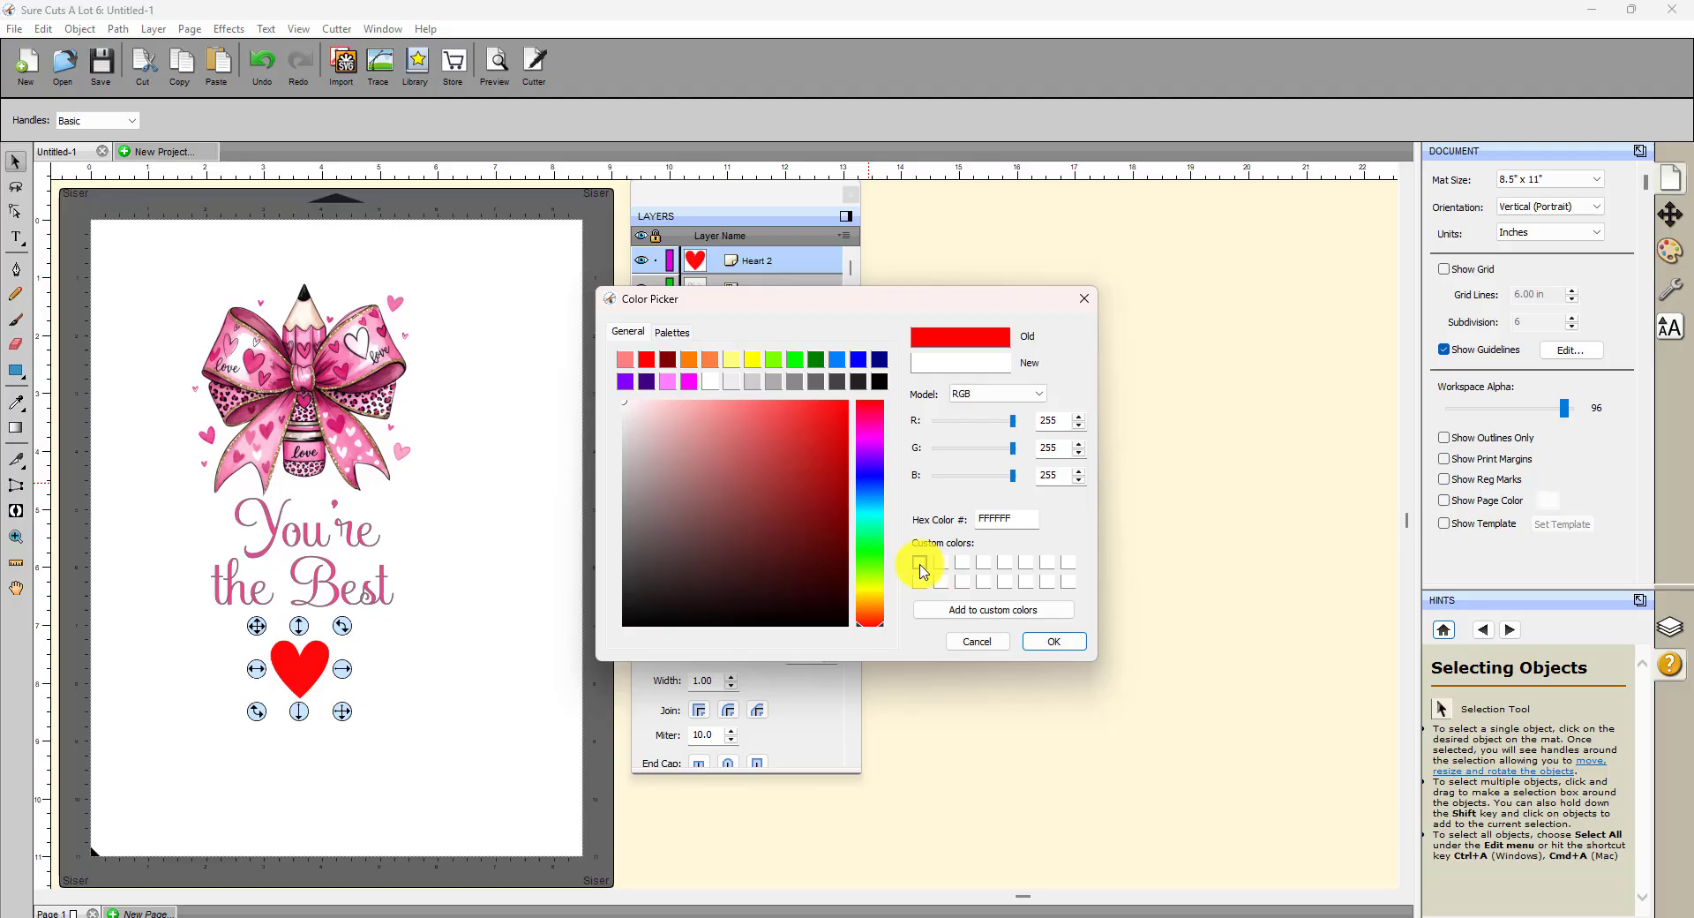
left_click(920, 564)
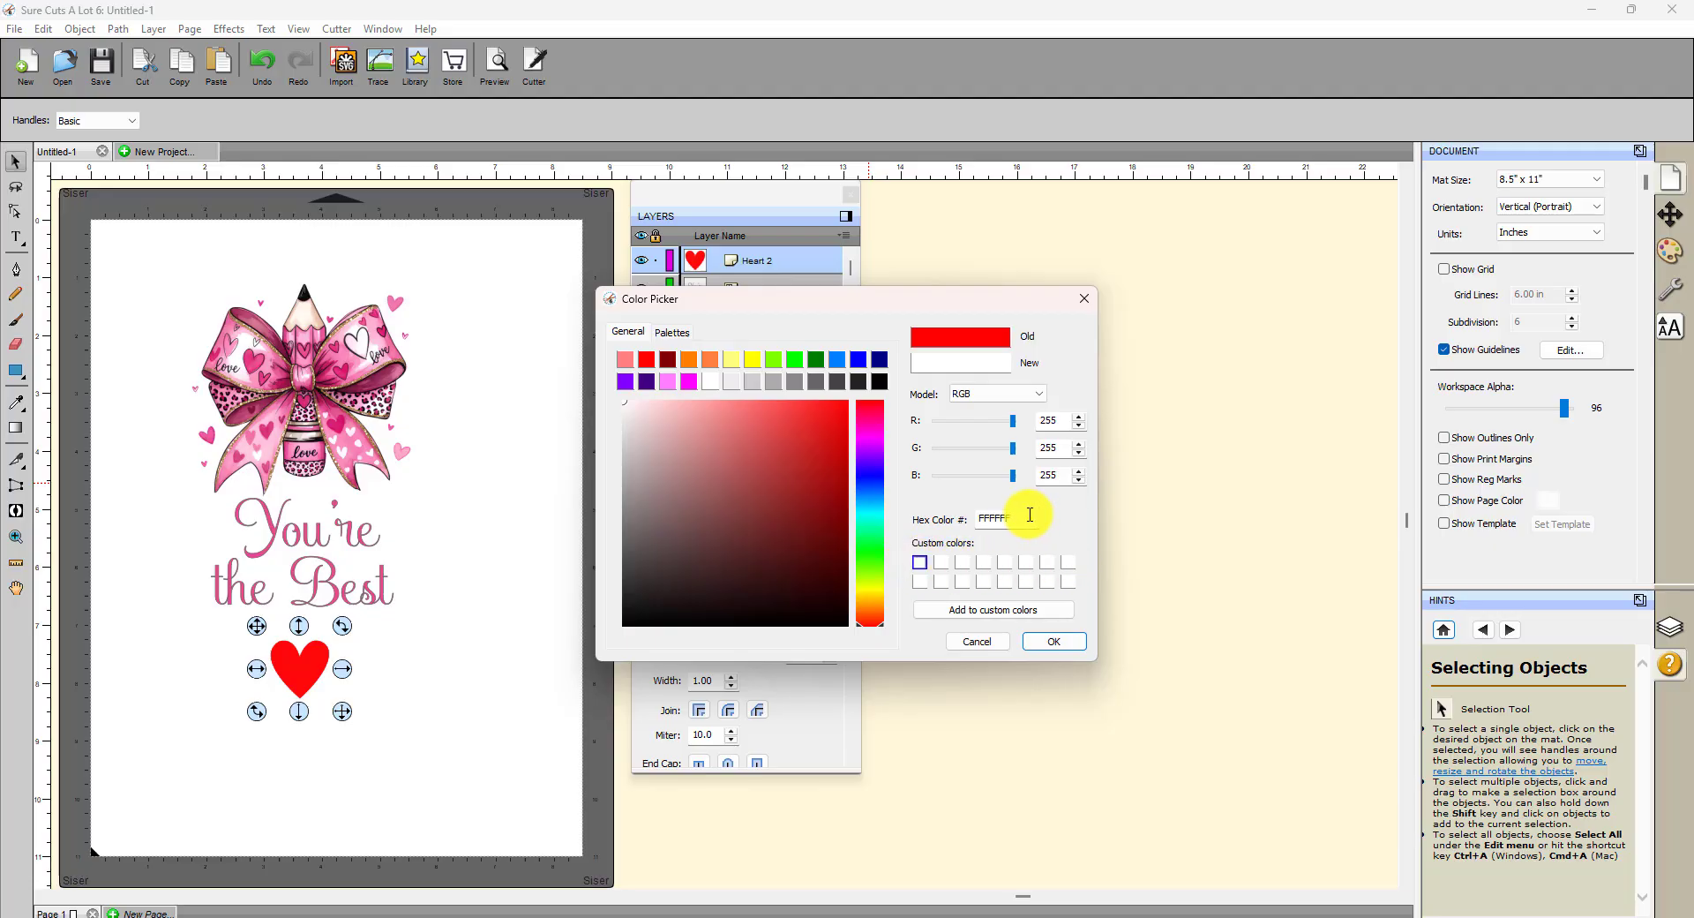
left_click_drag(1028, 521, 942, 525)
key("Tab")
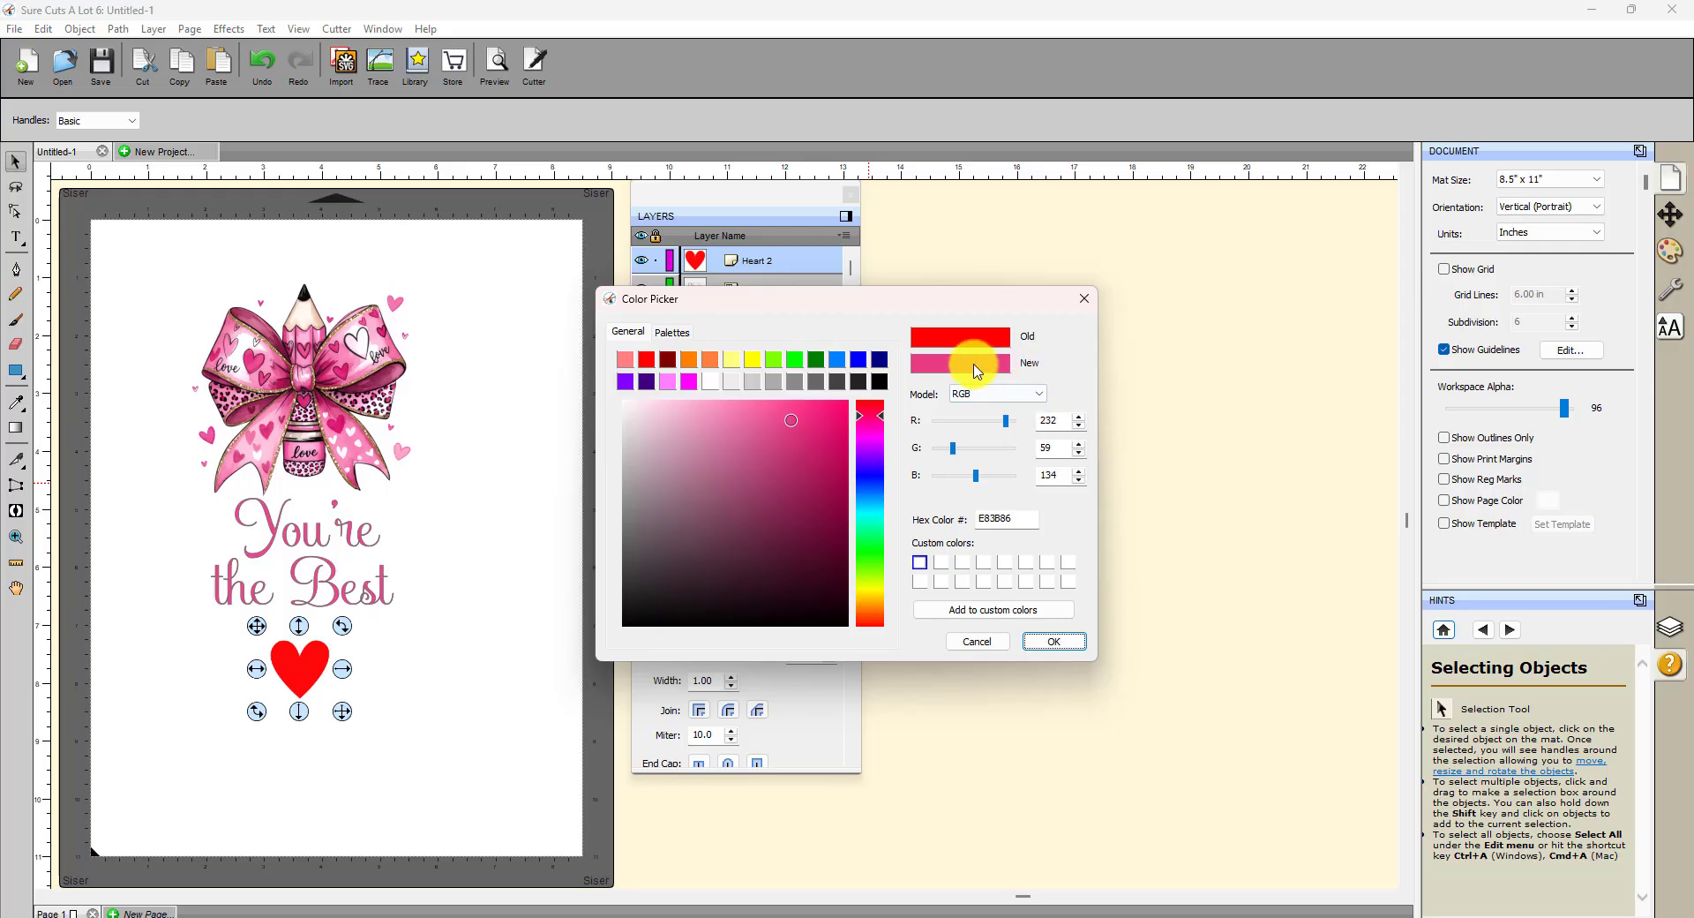
left_click(976, 608)
left_click(1055, 644)
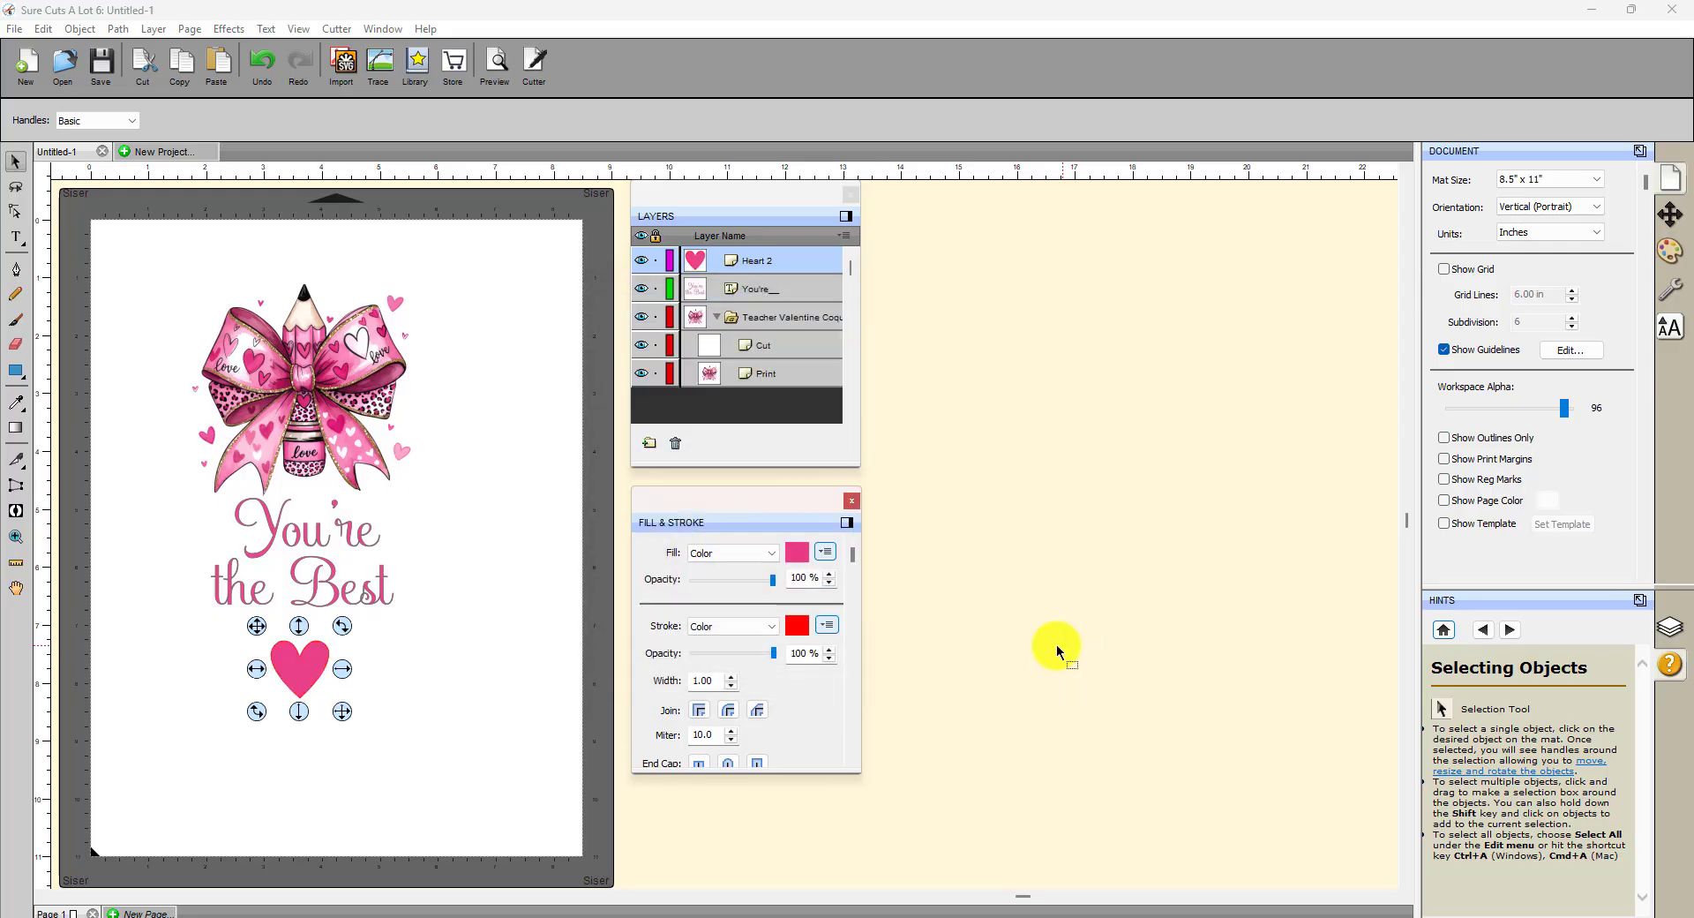
Step: Nudge the heart slightly closer to the text, set its stroke color to dark grey, and deselect it
left_click(297, 666)
left_click_drag(297, 666, 298, 678)
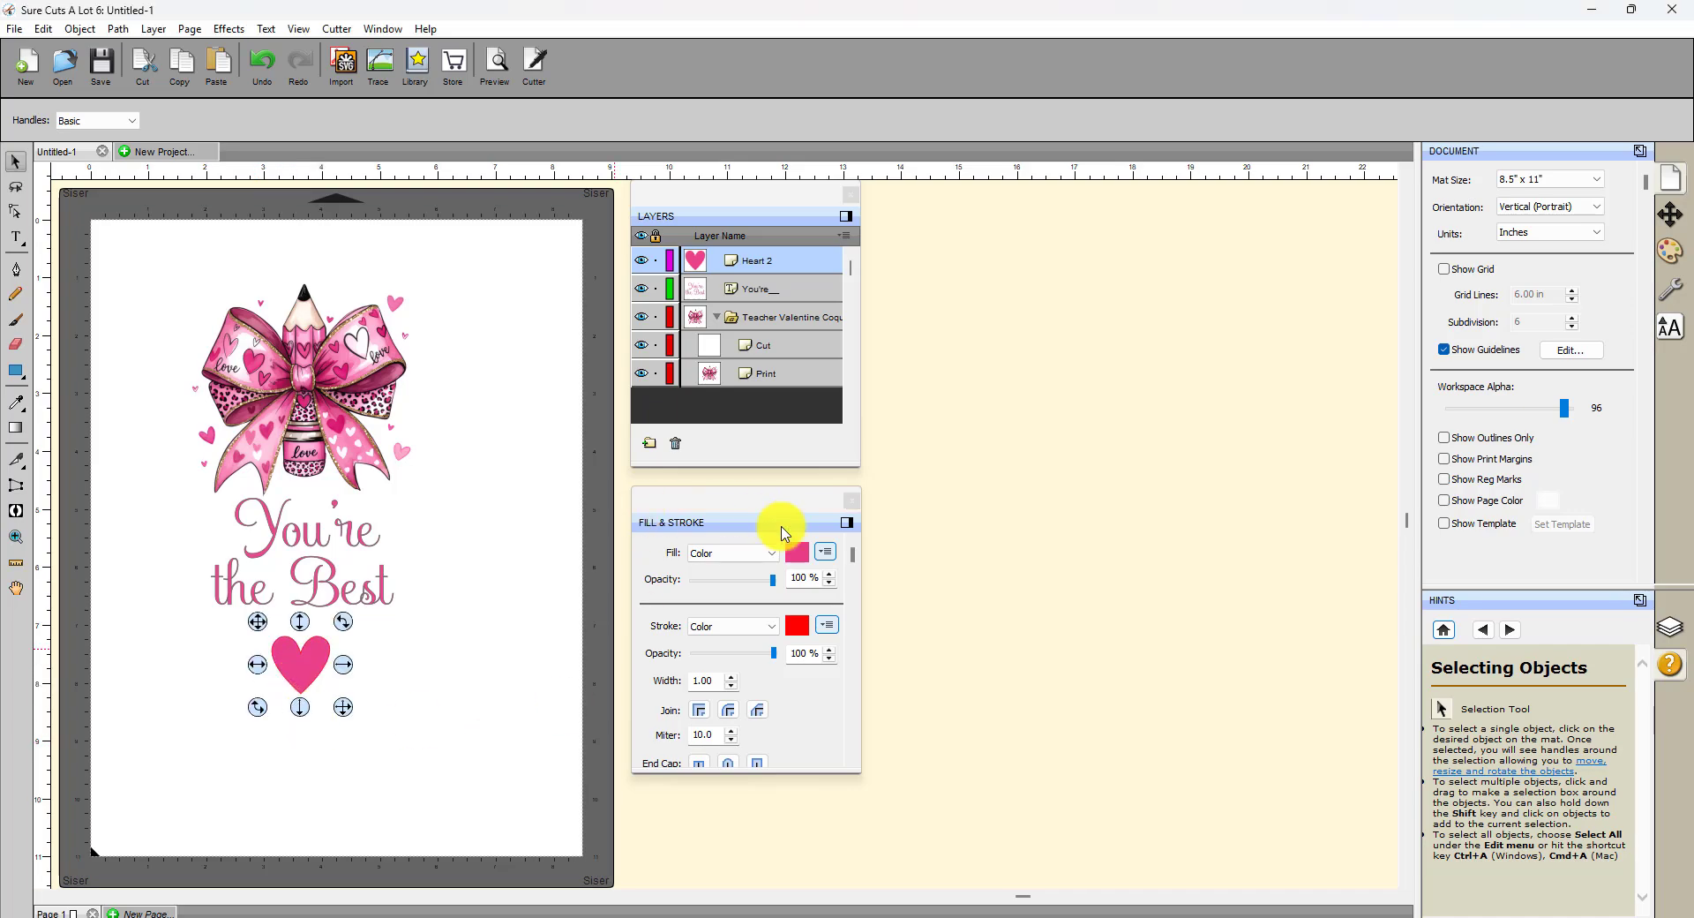
left_click(797, 625)
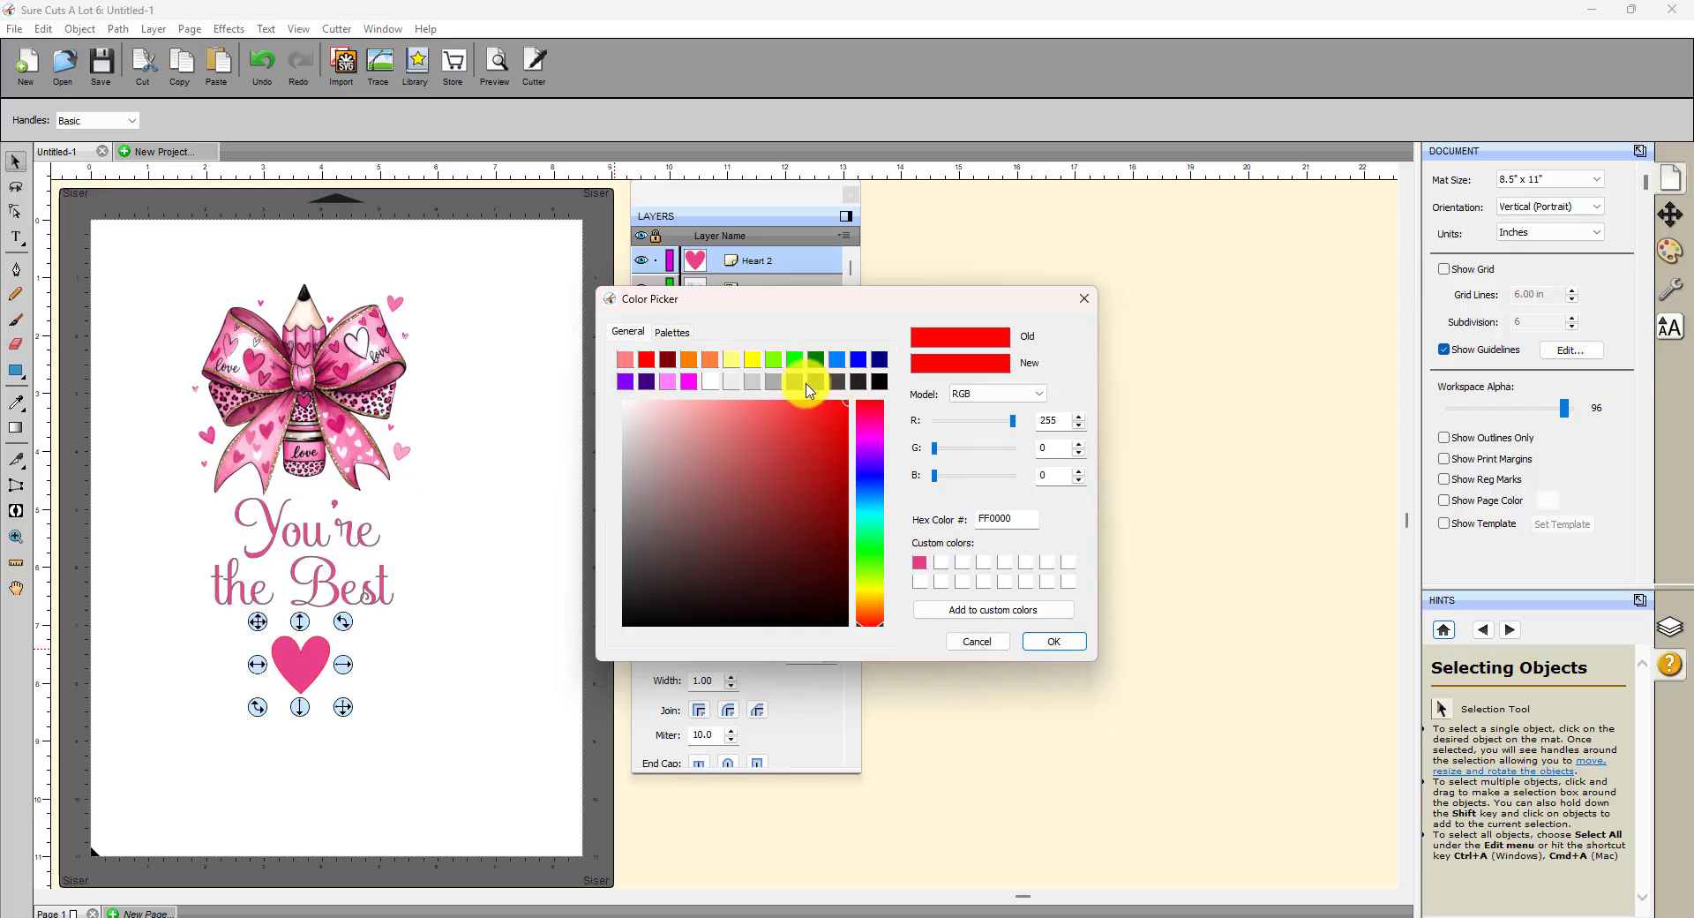
left_click(1044, 643)
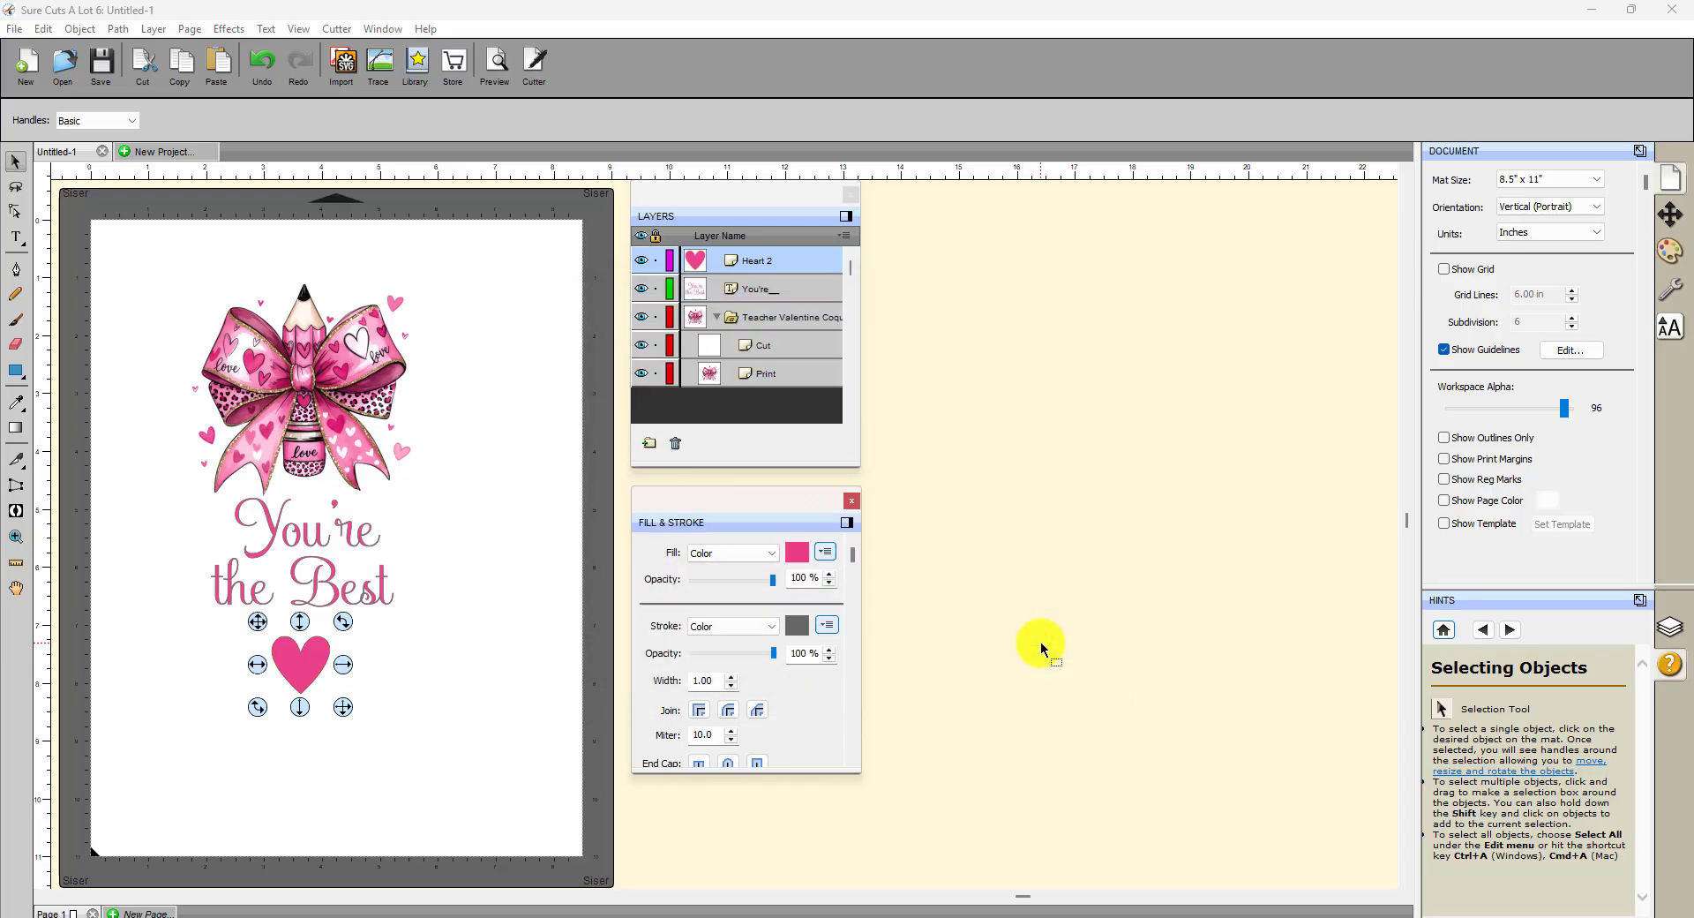
left_click(492, 757)
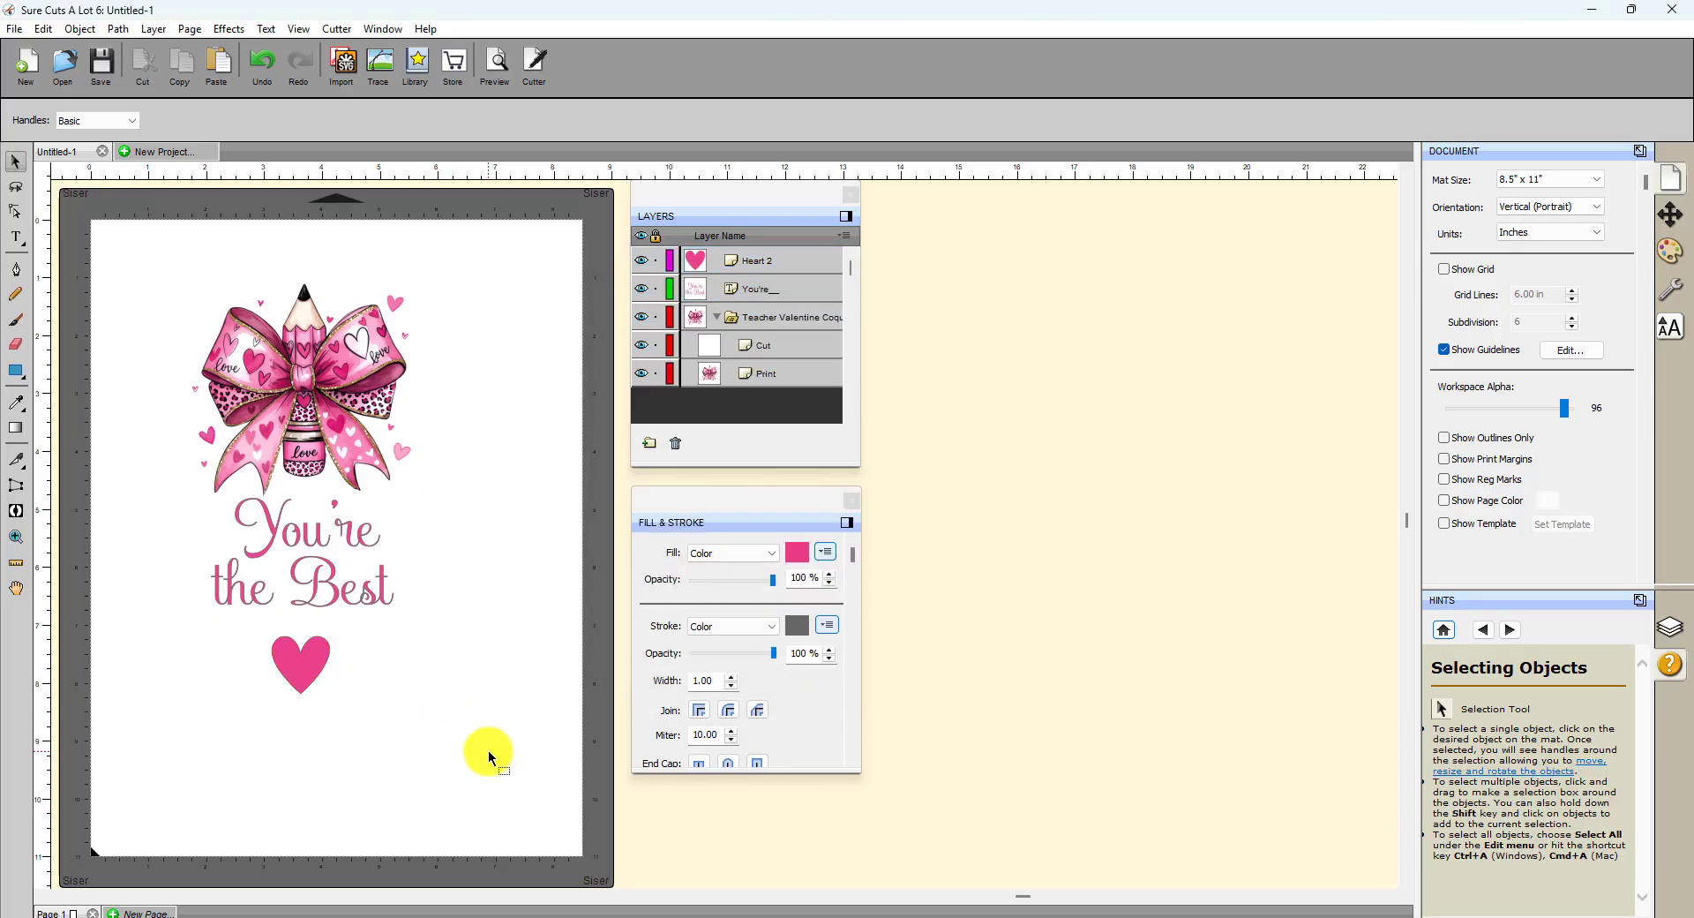